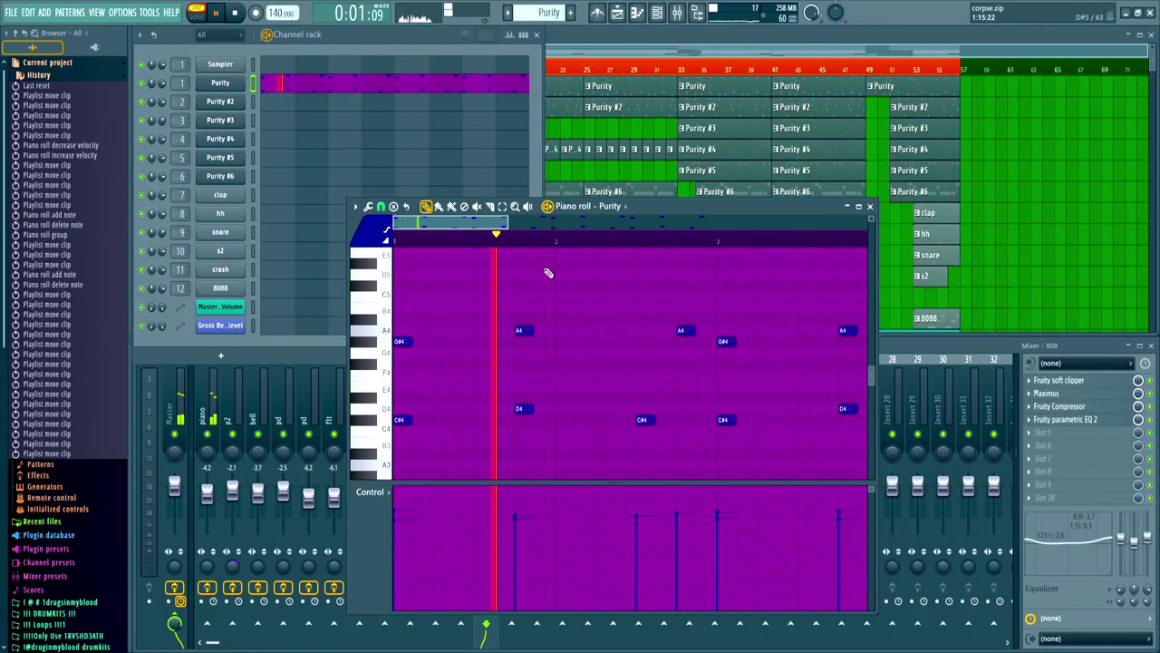
Step: Play through the Purity pattern in the piano roll, following its notes past bar 5, and stop playback
left_click_drag(482, 224, 599, 243)
key("space")
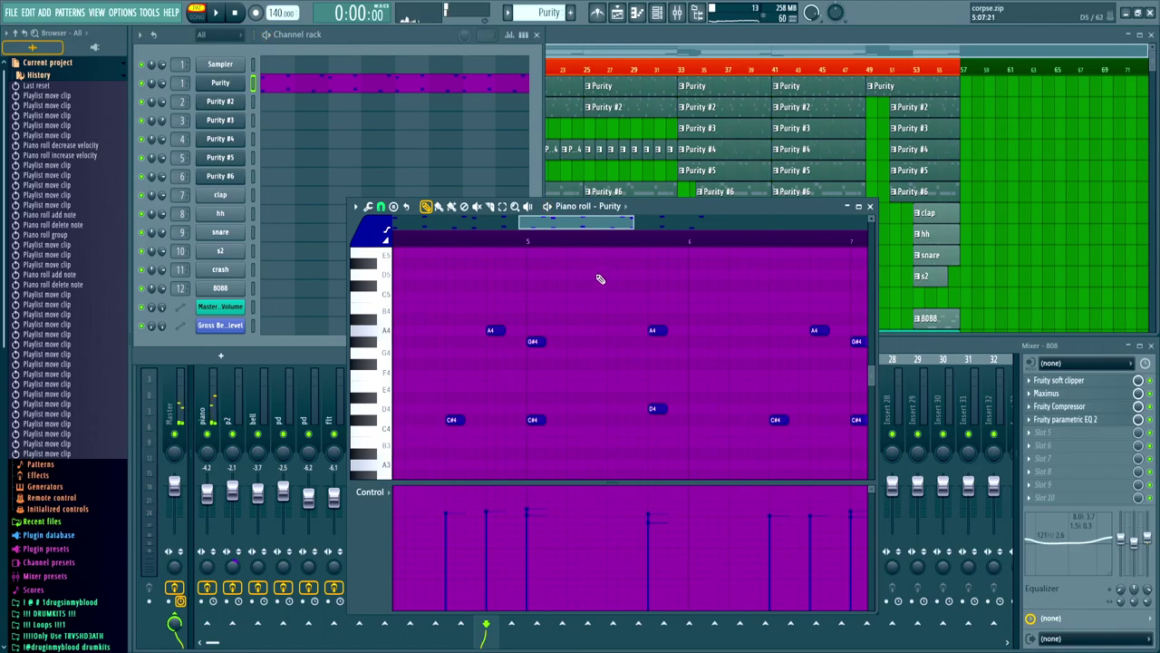
scroll(599, 276, "down", 4, "ctrl")
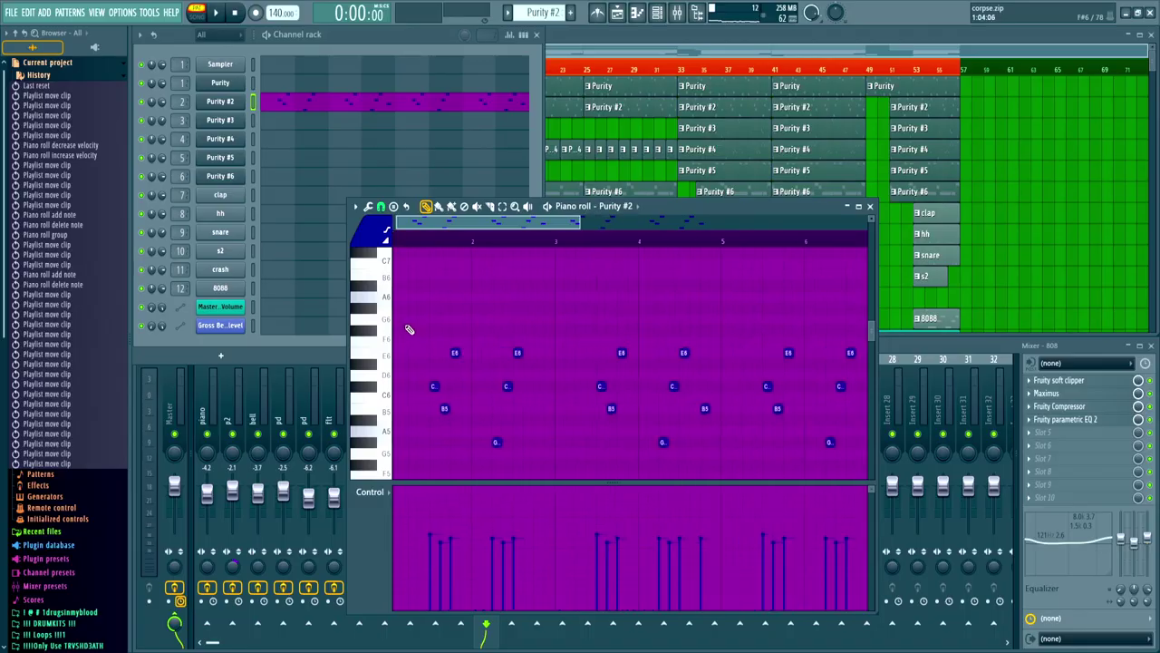
Step: Play back the Purity #2 pattern, follow its melody through the piano roll, and close the editor
scroll(410, 330, "up", 2)
left_click_drag(470, 228, 713, 308)
key("space")
left_click(870, 207)
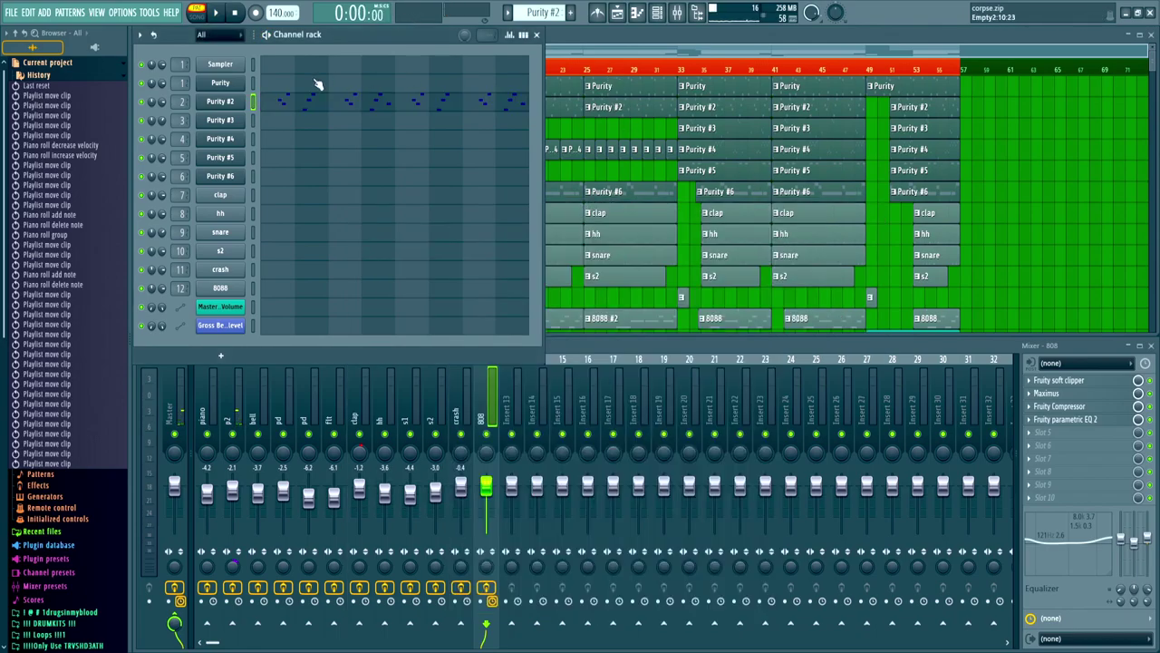
Step: Check the Purity #3 channel's instrument and play its pattern through to the end in the piano roll
scroll(538, 16, "down", 1)
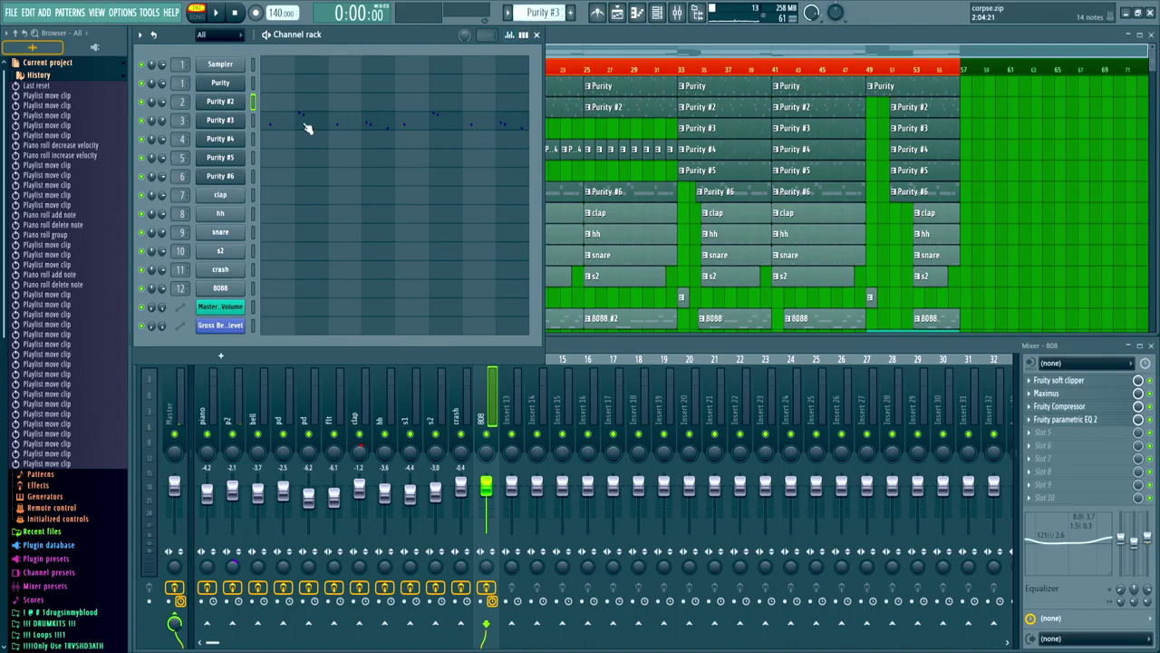
left_click(221, 120)
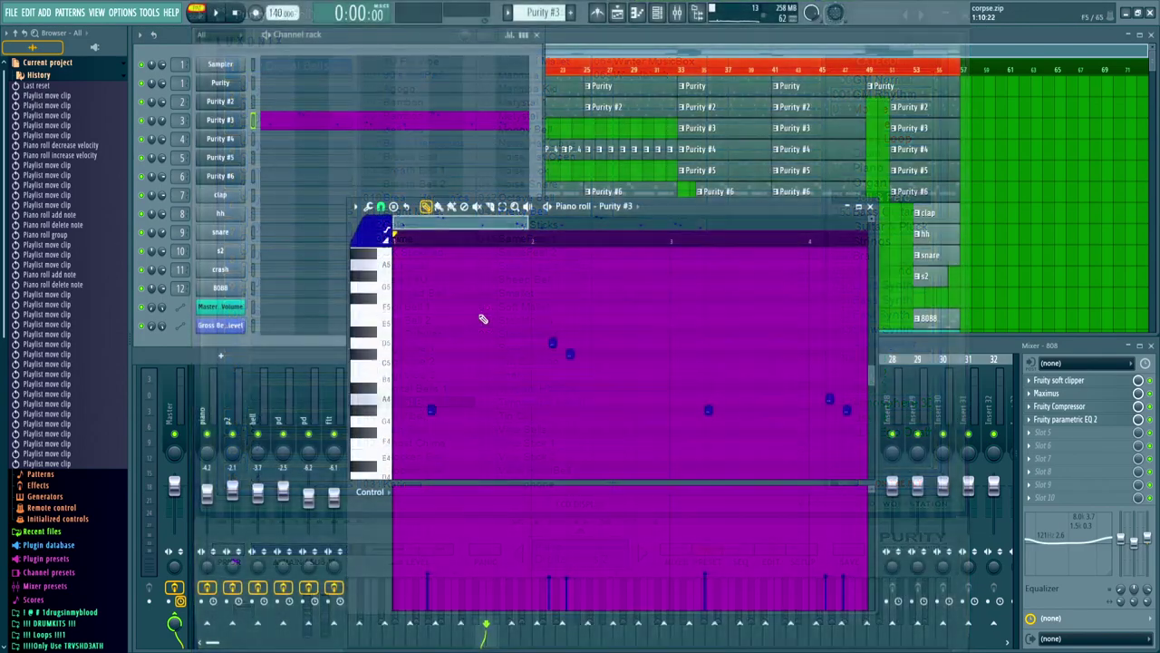
scroll(481, 318, "down", 1)
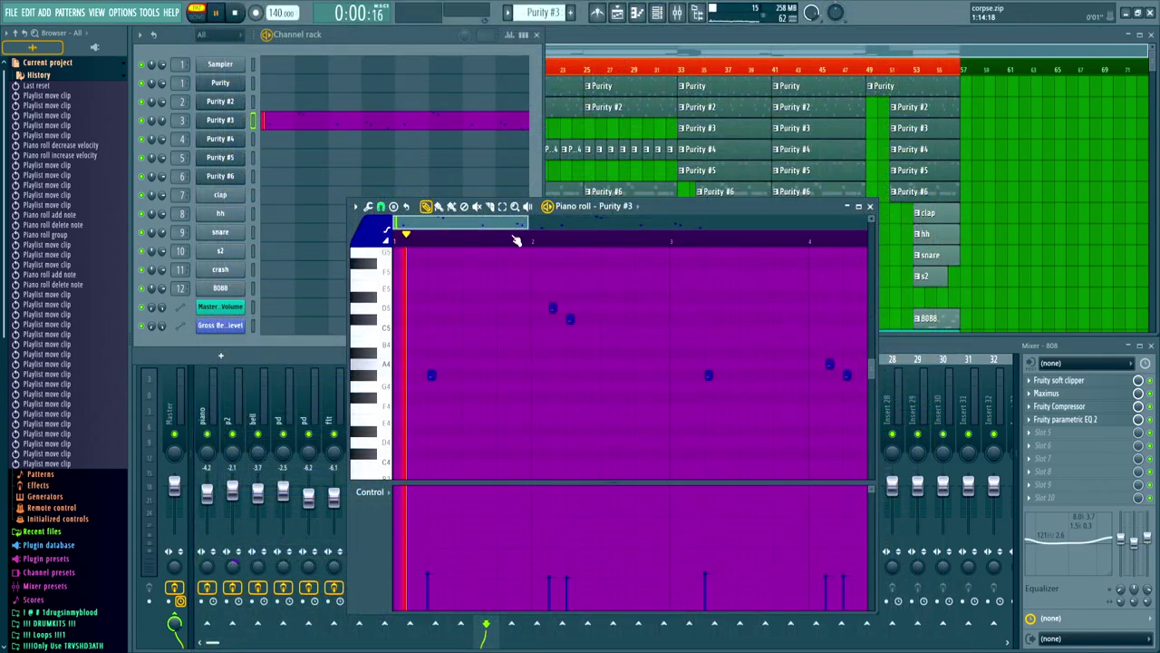
left_click_drag(455, 230, 699, 304)
key("space")
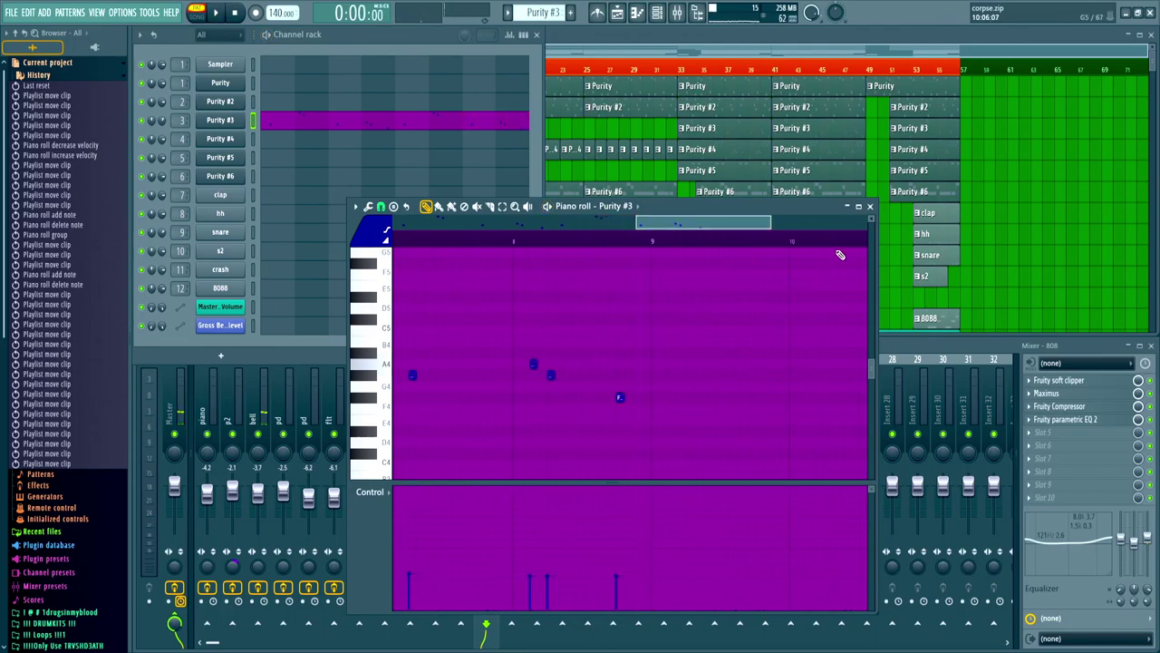
left_click(871, 209)
Step: Open the Purity #4 pattern in the piano roll and listen to its notes through to bar 9
scroll(542, 13, "down", 1)
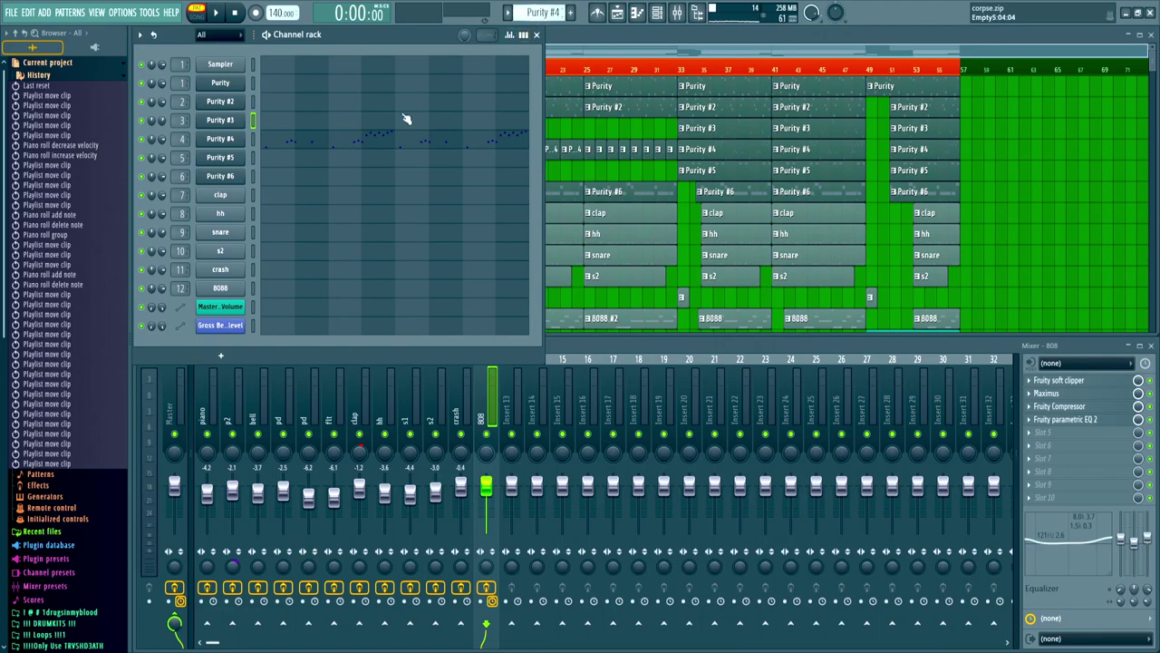
left_click(337, 141)
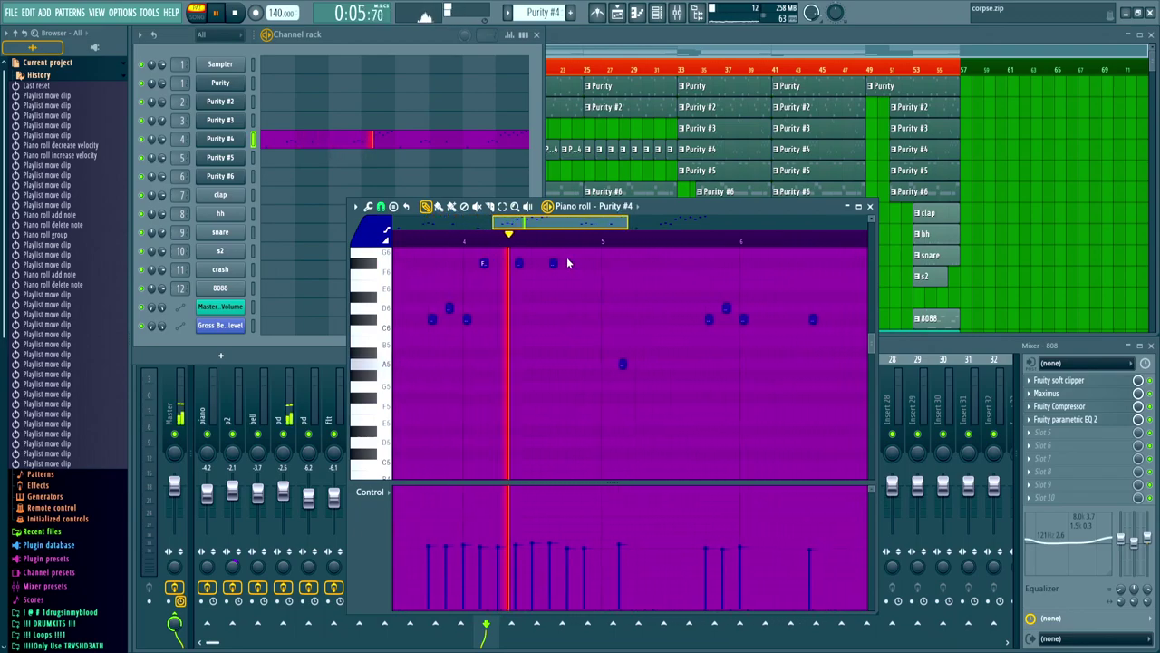
scroll(572, 270, "up", 3)
left_click_drag(555, 224, 596, 241)
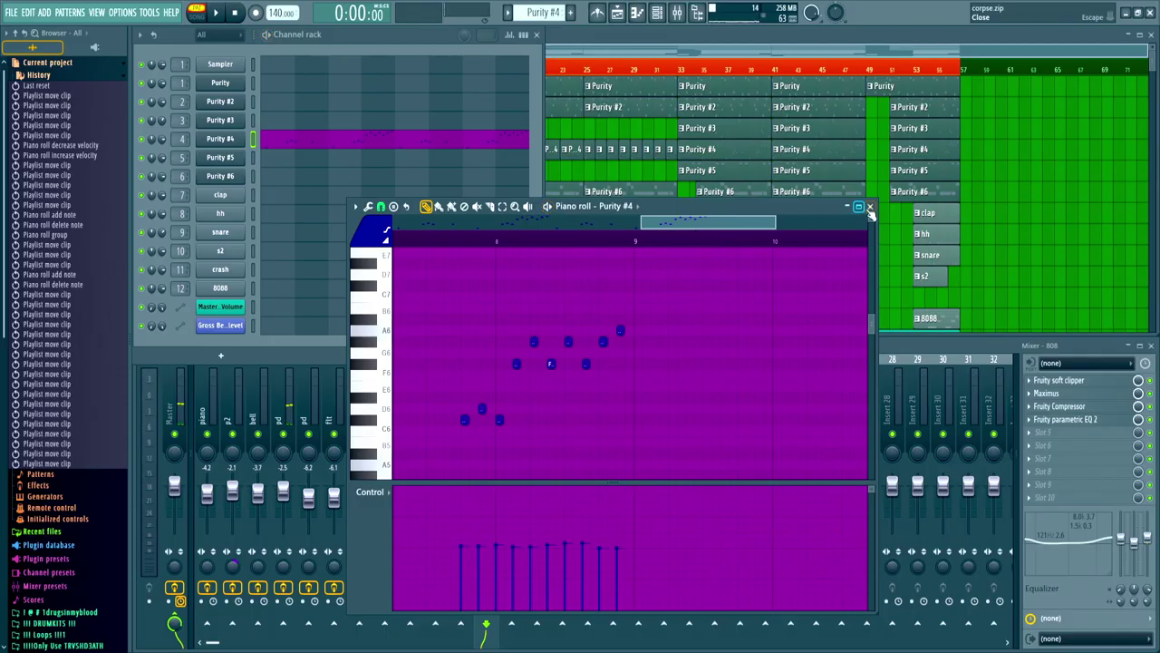
left_click(870, 207)
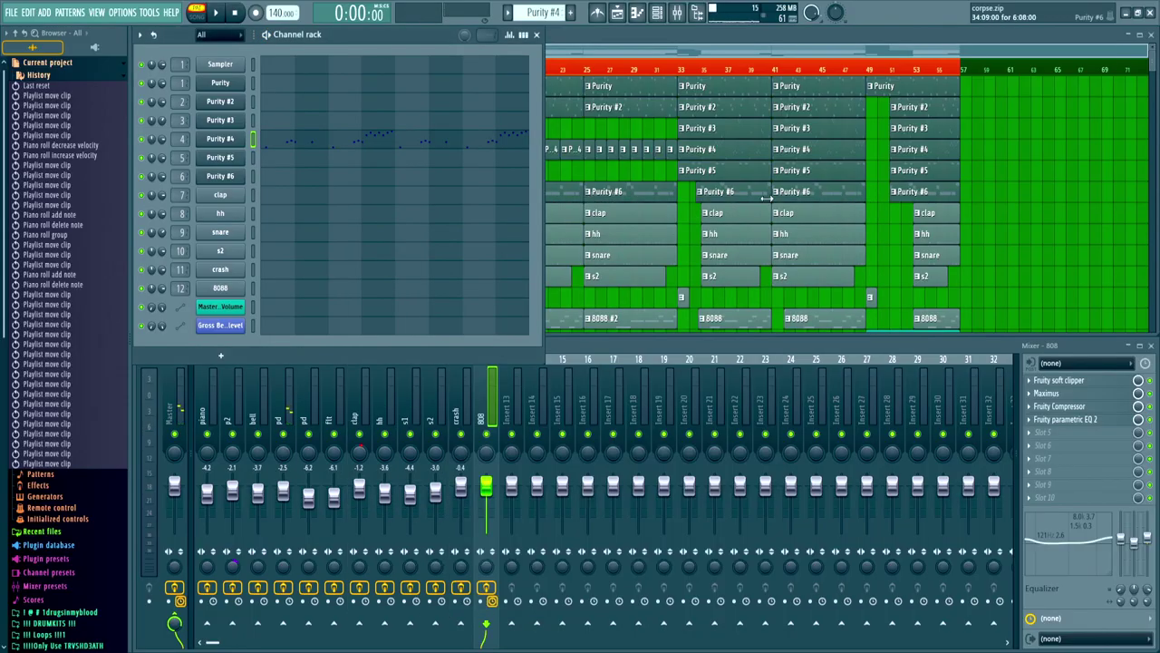
Step: Check the Purity #5 channel's instrument preset and play its pattern in the piano roll
scroll(540, 13, "down", 1)
left_click(342, 160)
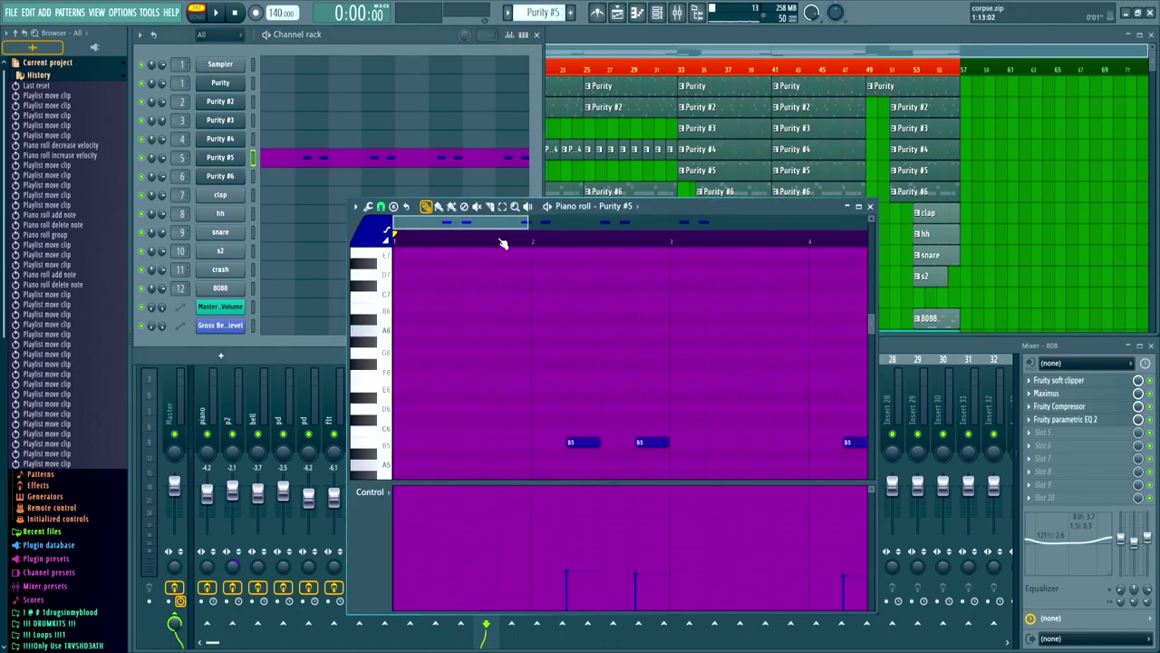
left_click(220, 157)
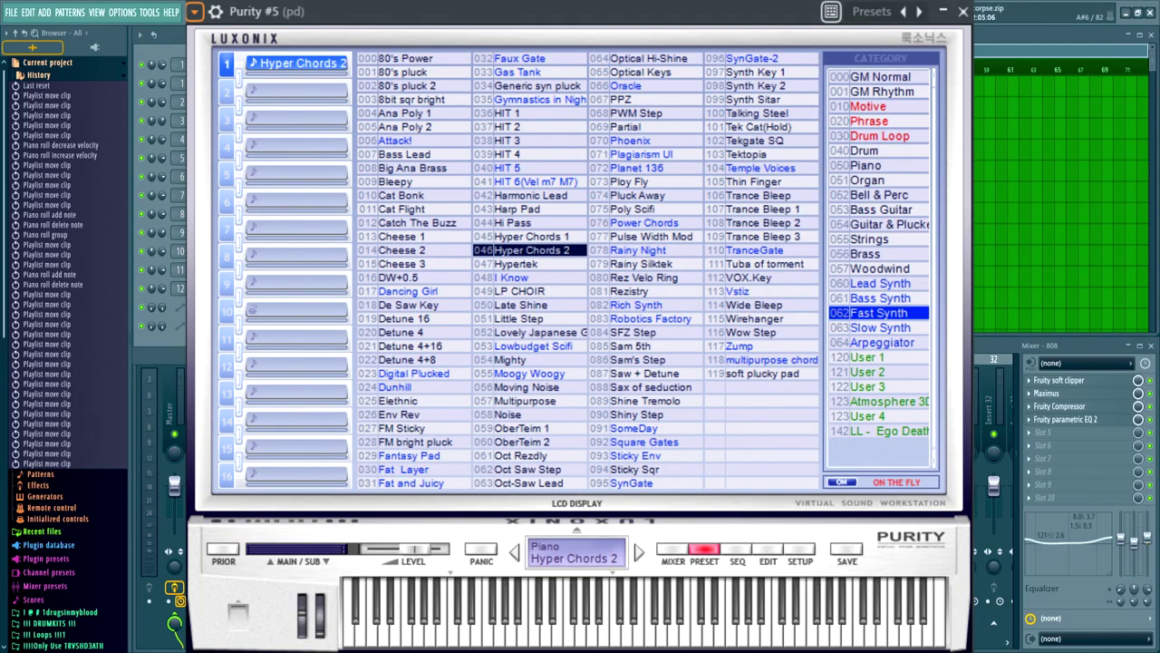
key("Escape")
scroll(541, 303, "down", 2)
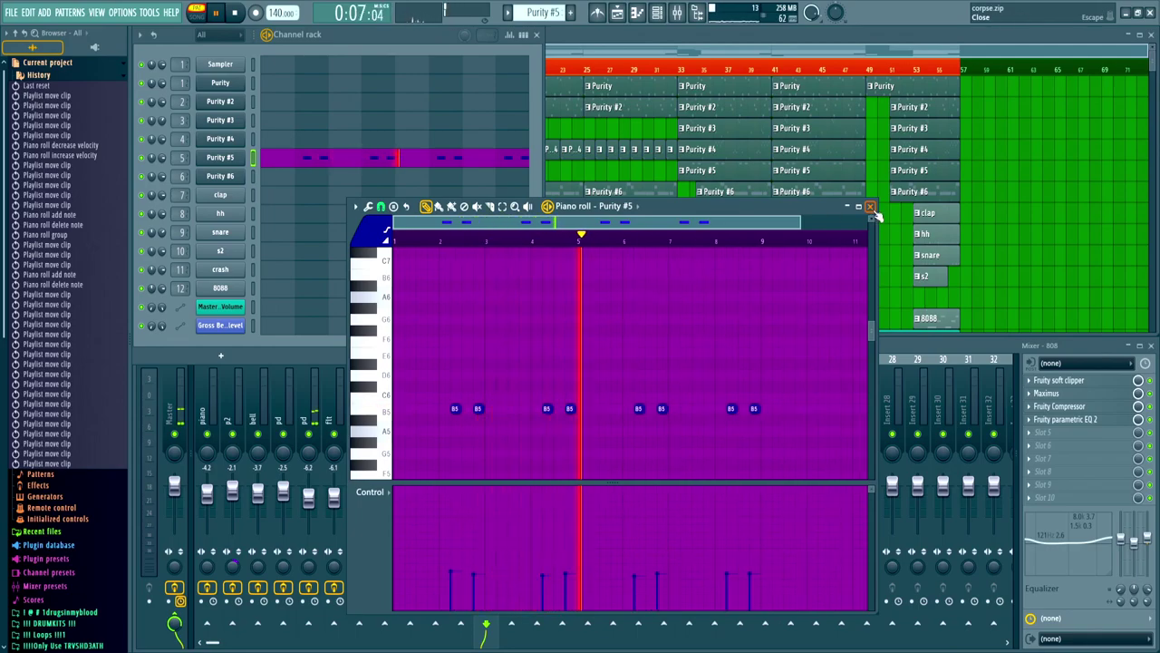
left_click(871, 208)
Step: Open the Purity #6 pattern in the piano roll and play its long notes and slides up to bar 9
left_click(221, 175)
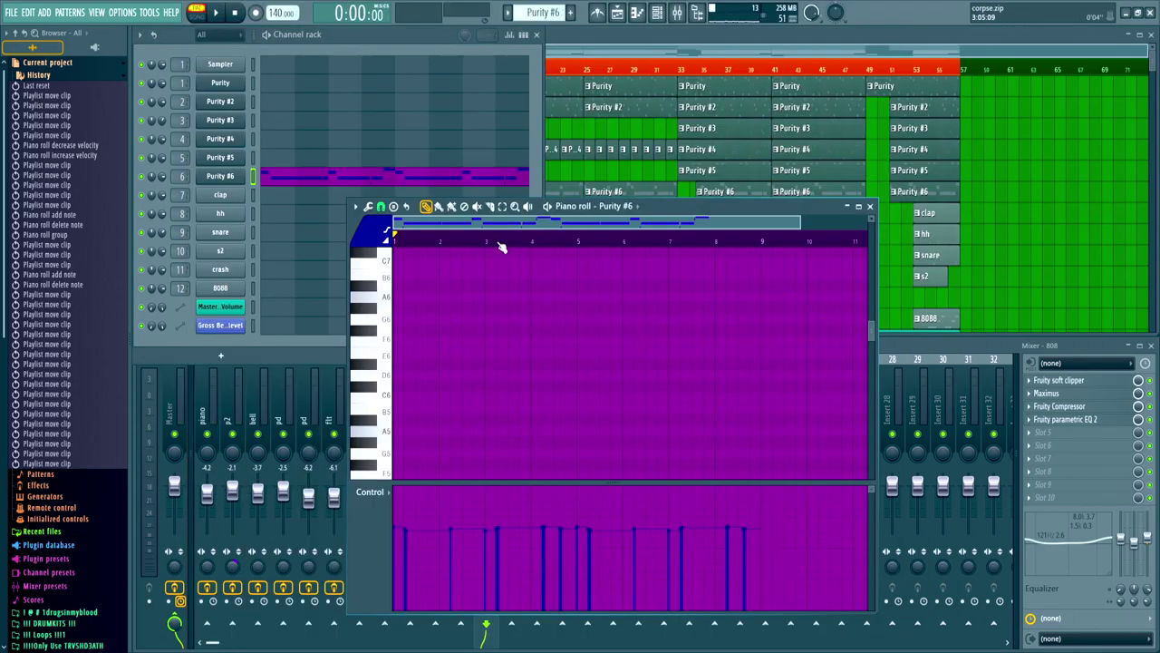
scroll(451, 300, "down", 5)
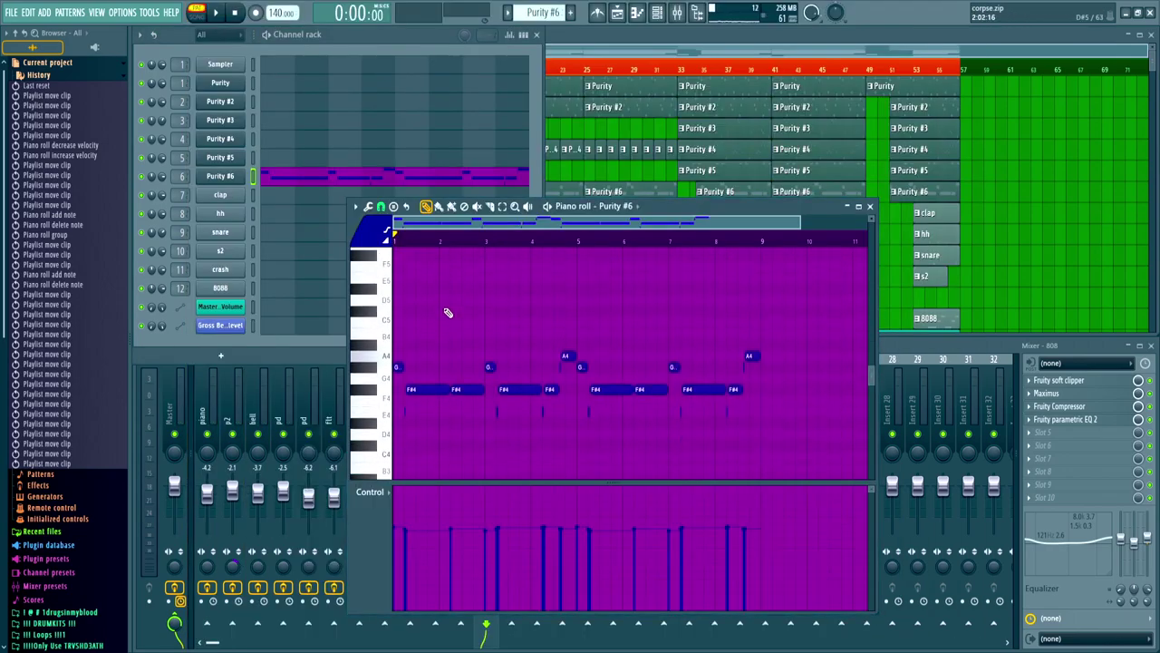
scroll(404, 337, "up", 4)
key("space")
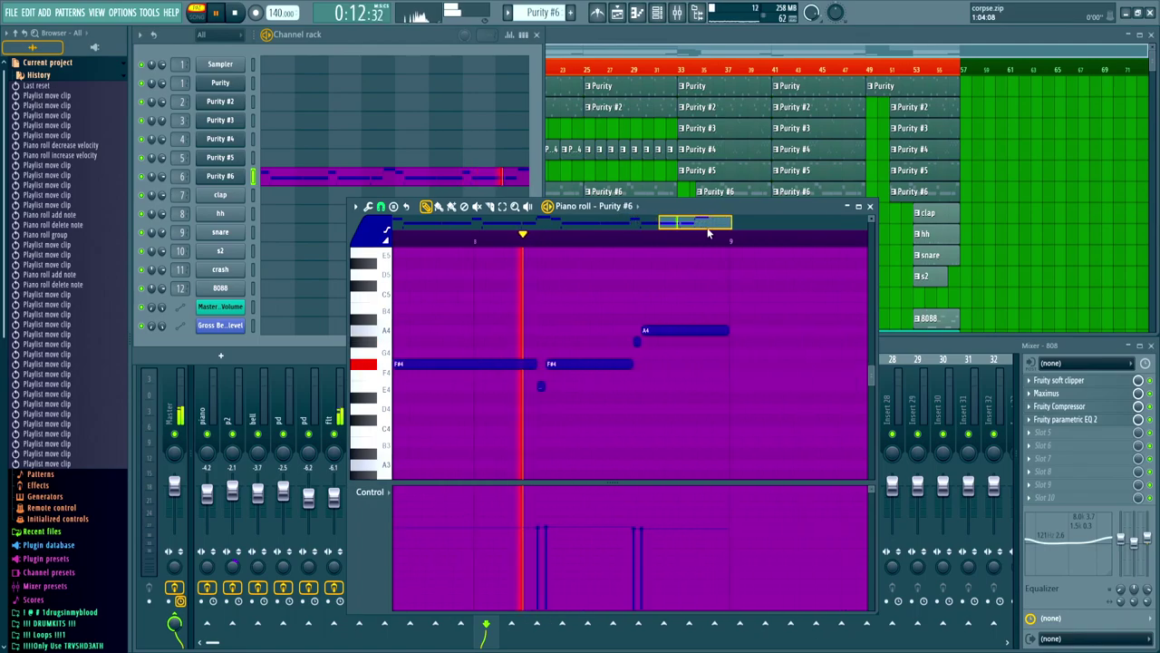
key("space")
left_click_drag(733, 230, 705, 253)
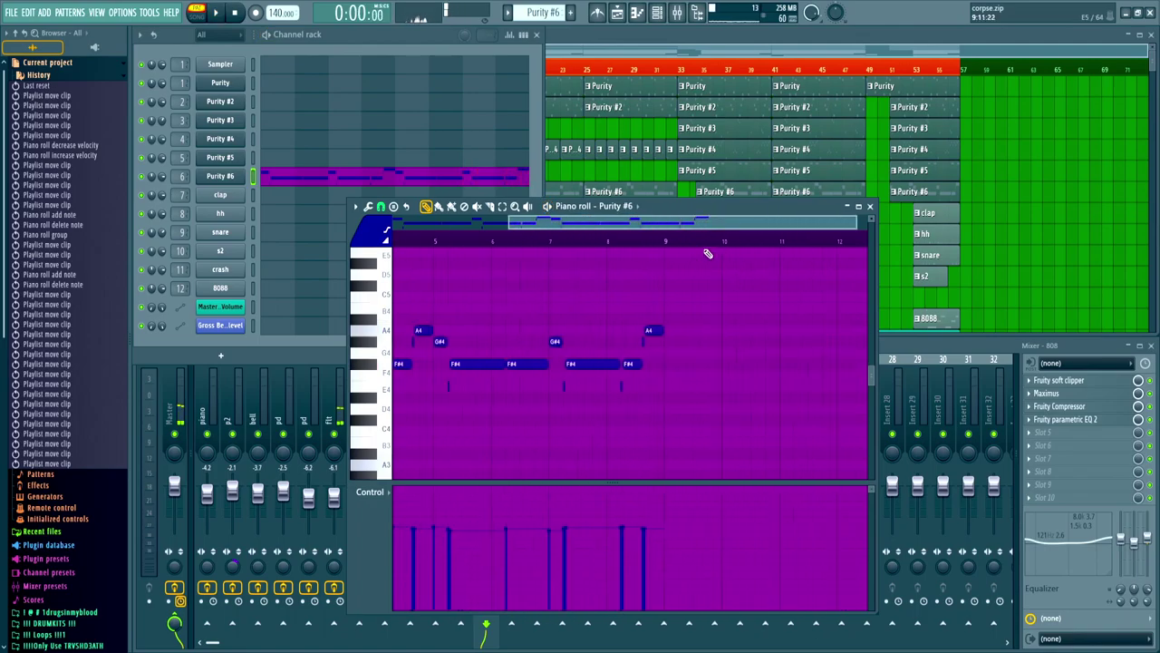
left_click(869, 207)
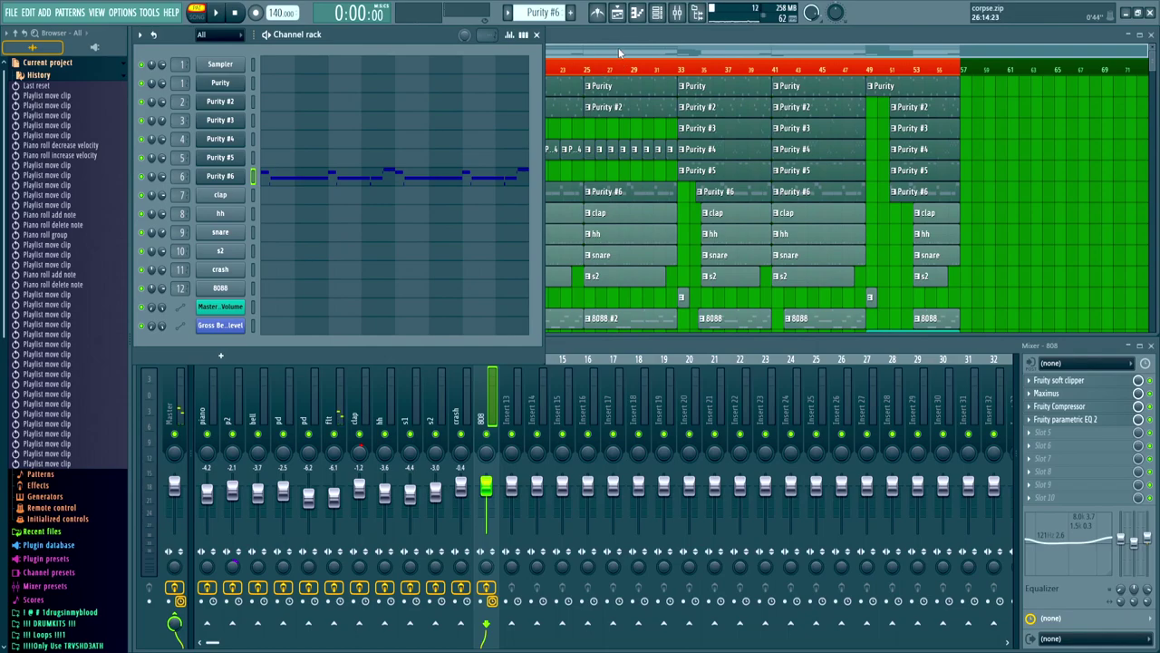
Step: Open the clap pattern from its Track 7 clip in the playlist and play back its notes
left_click(620, 53)
scroll(283, 234, "up", 5)
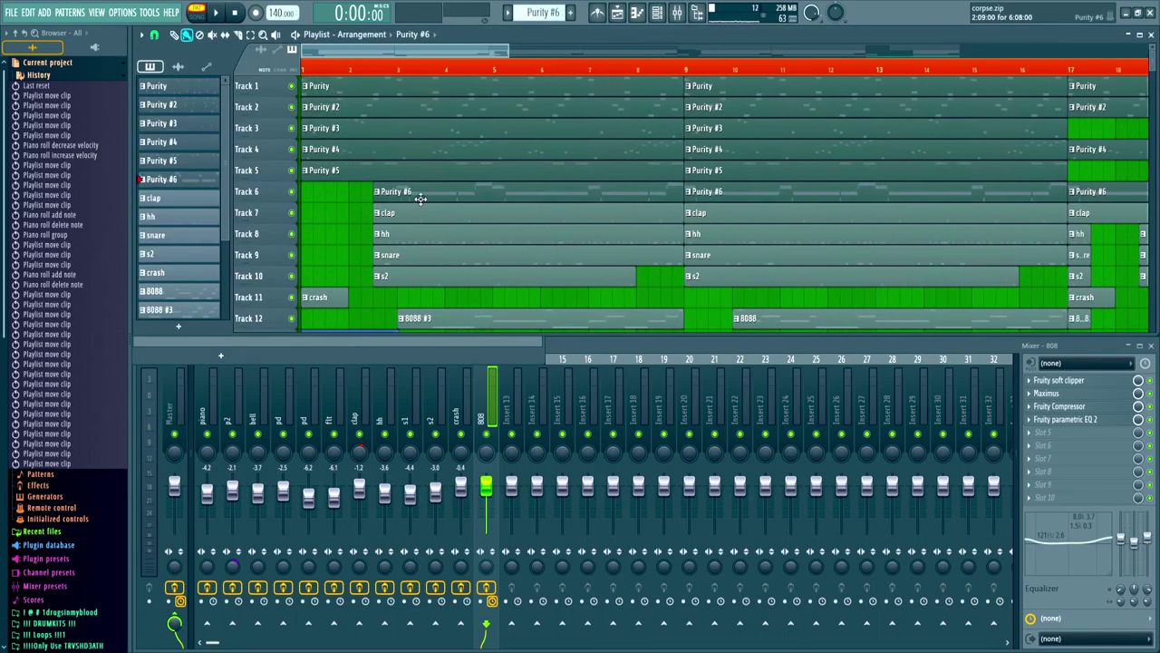
left_click(420, 200)
double_click(390, 223)
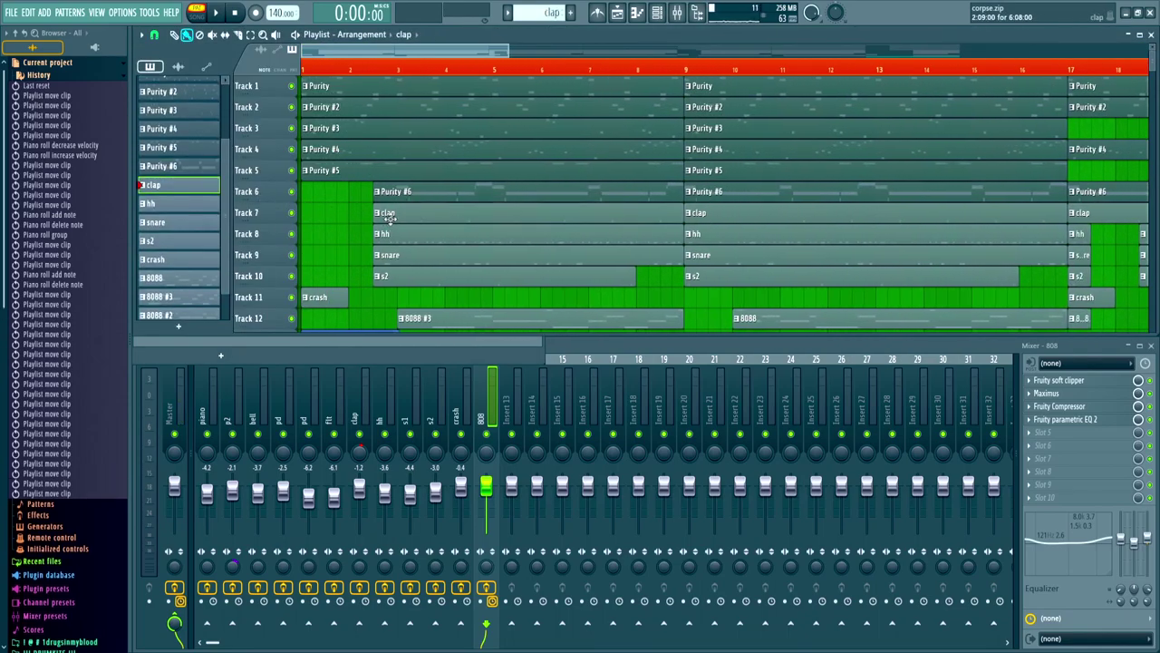
scroll(422, 272, "up", 3)
scroll(424, 272, "left", 3)
scroll(479, 324, "down", 3)
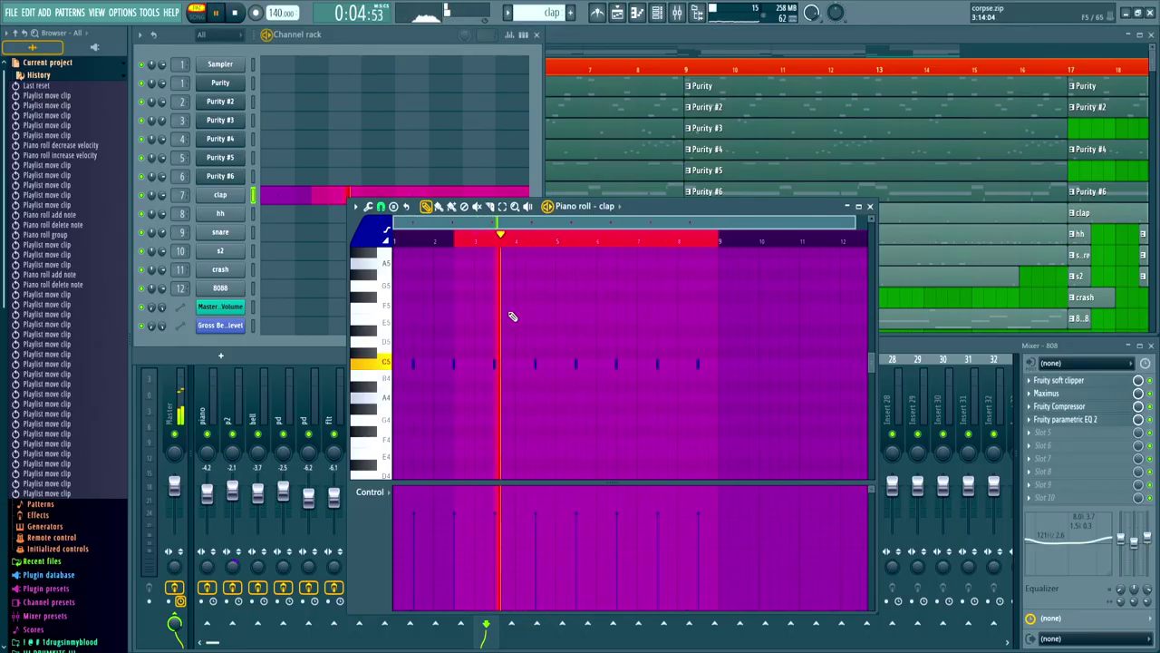
left_click(869, 207)
Step: Open the hh pattern from its Track 8 clip, clear the time selection, and play the hi-hats from bar 1
left_click(580, 236)
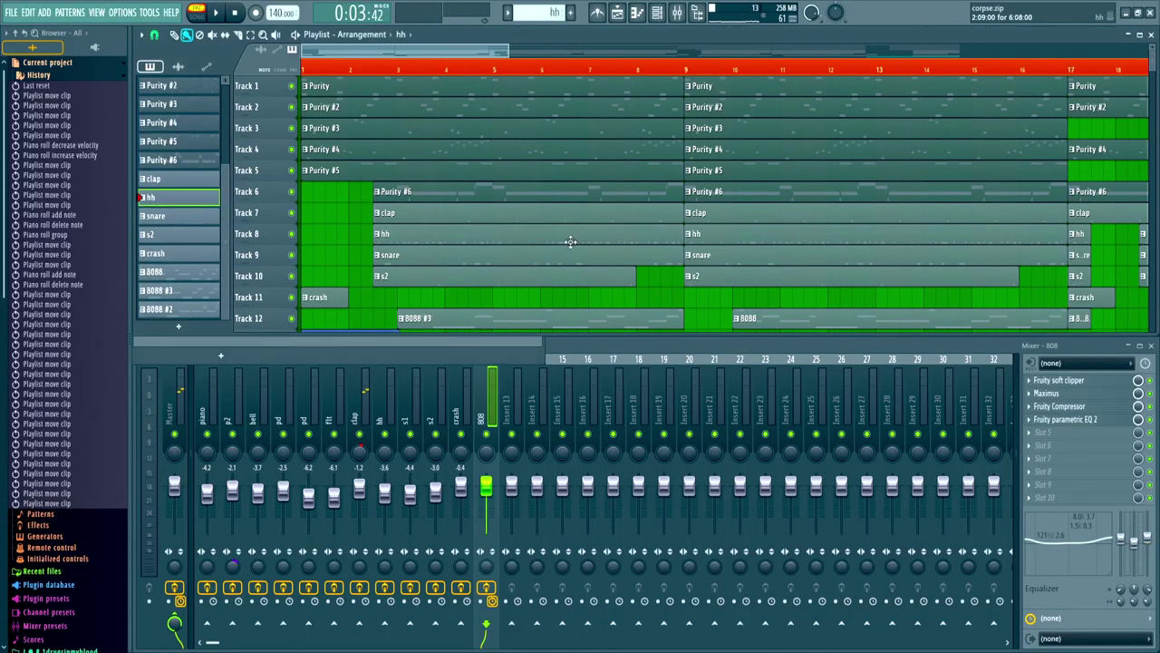
double_click(645, 240)
left_click(478, 225)
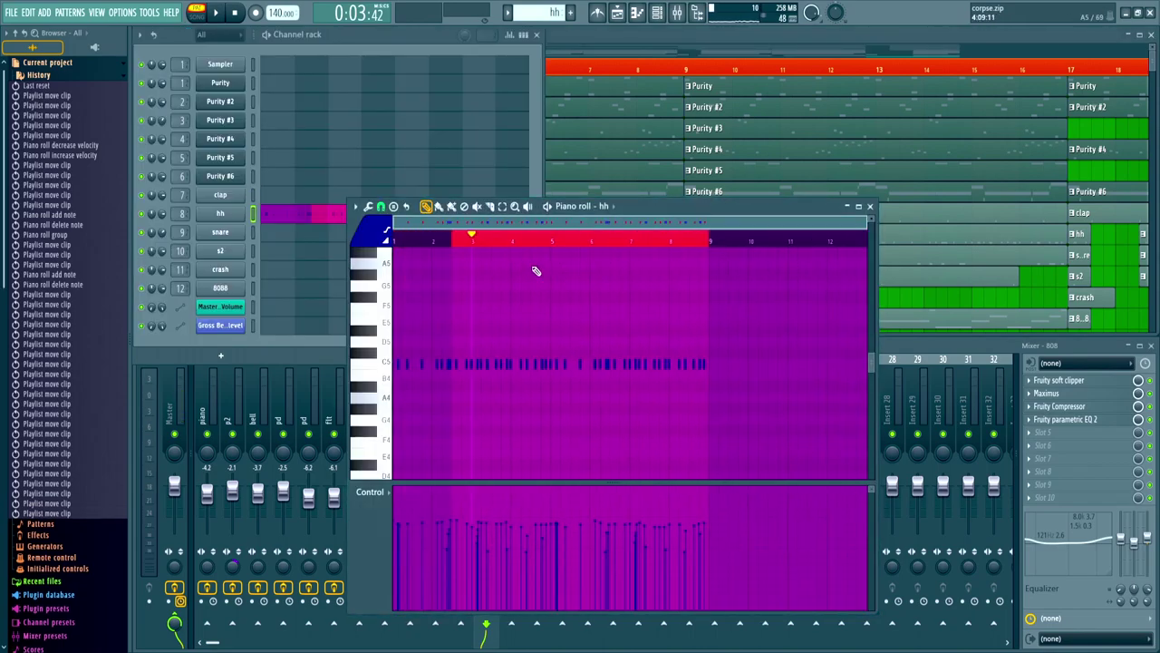
left_click_drag(509, 242, 295, 250)
scroll(442, 240, "up", 4)
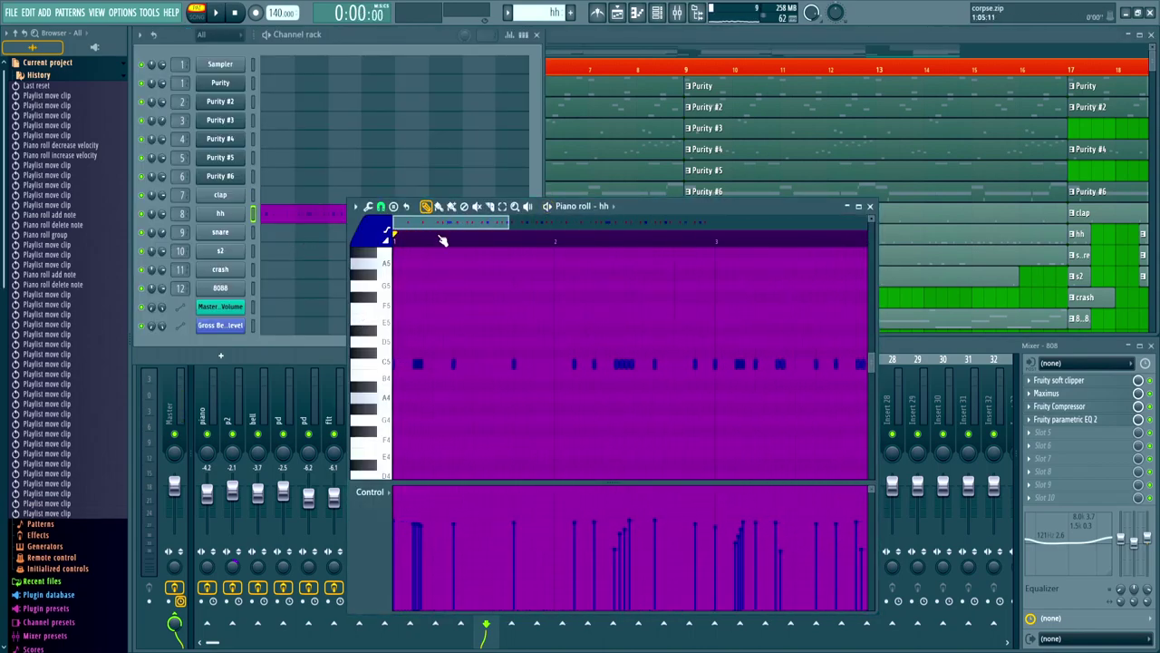
left_click_drag(432, 231, 655, 273)
key("space")
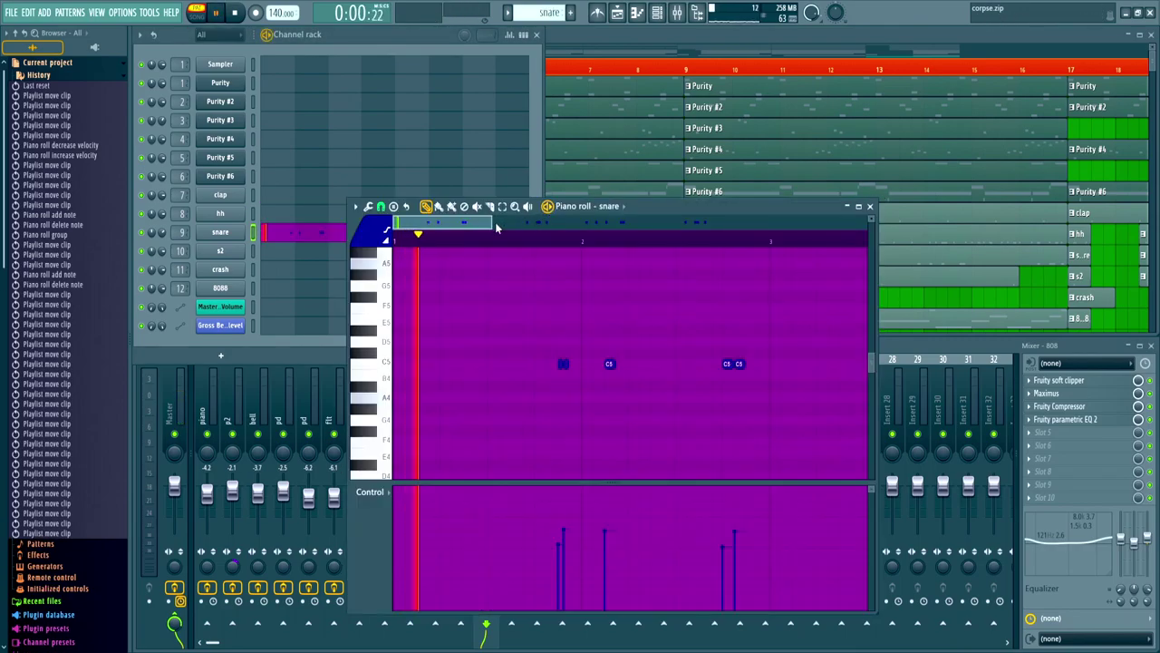
Step: Follow the snare pattern's playback through to its last notes in the piano roll and stop it
left_click_drag(494, 236, 742, 305)
key("space")
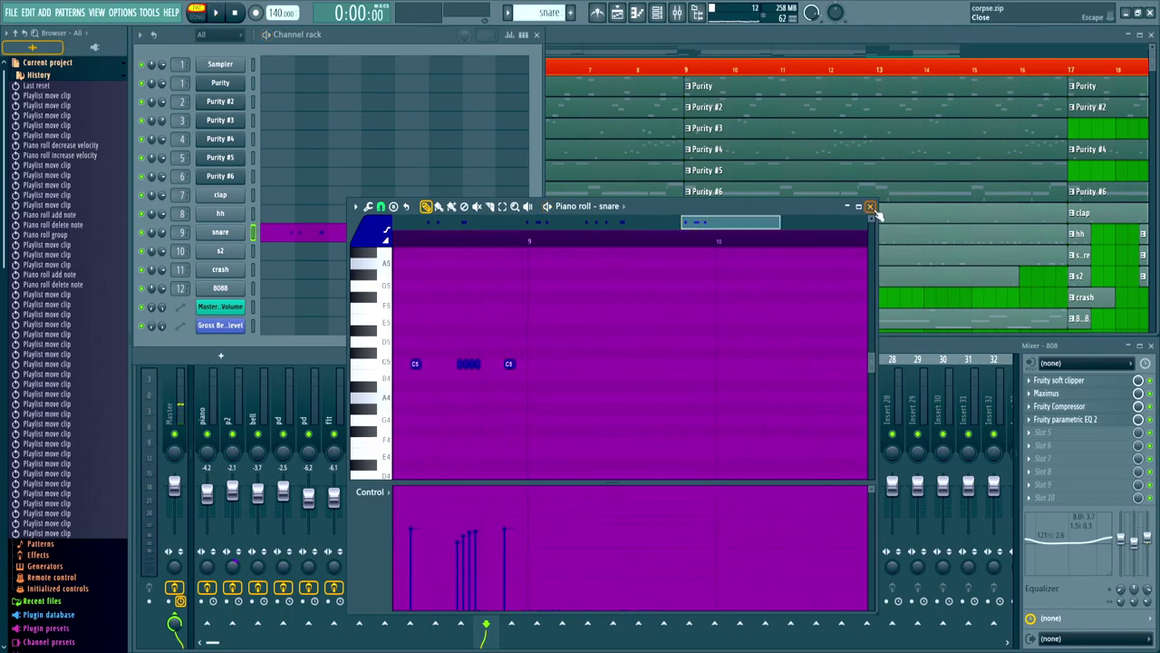
Step: Open the s2 pattern in the piano roll, play it across its full length, and close the editor
left_click(328, 257)
left_click(453, 255)
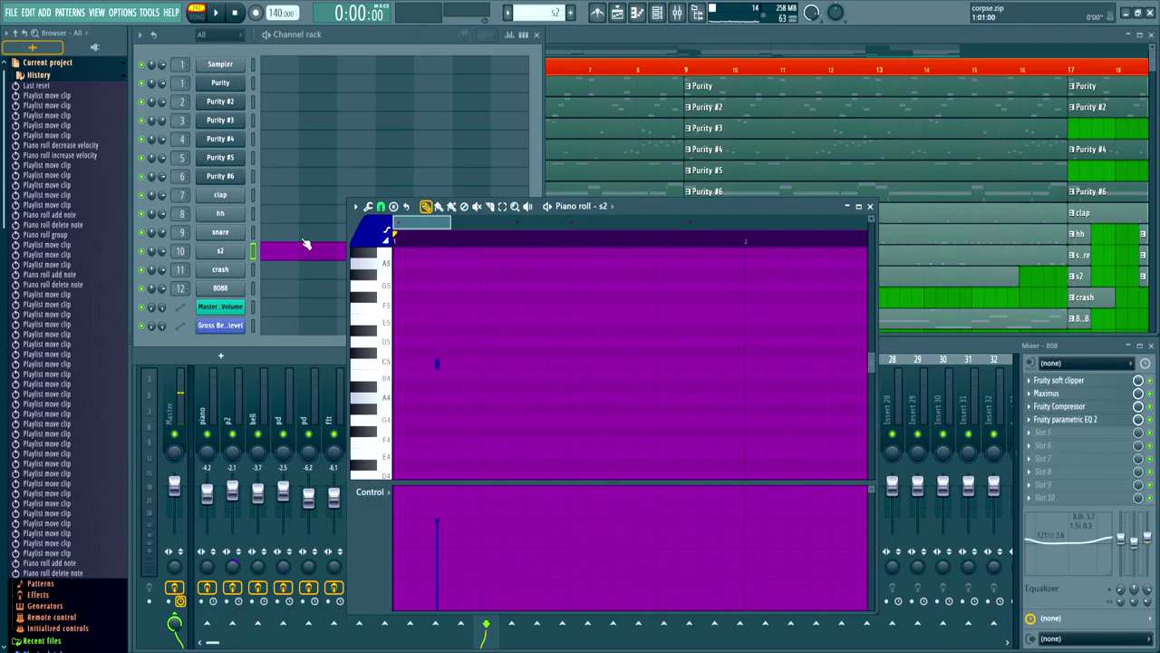
key("space")
scroll(479, 341, "down", 2)
left_click_drag(449, 224, 793, 326)
scroll(792, 327, "down", 5)
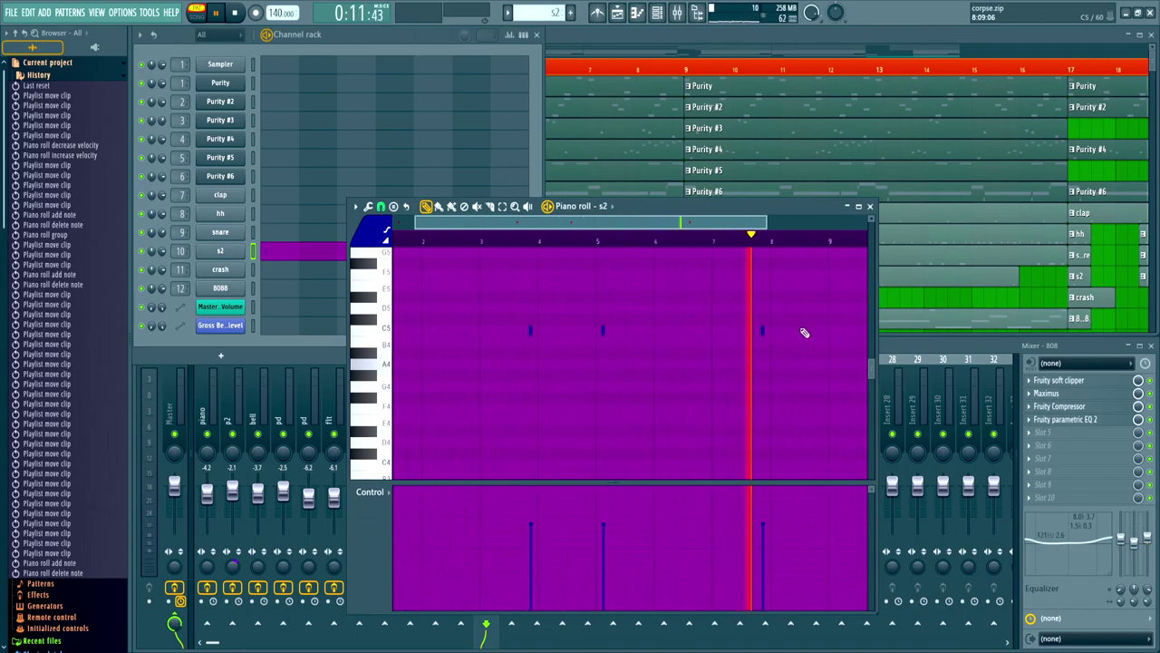
left_click(869, 207)
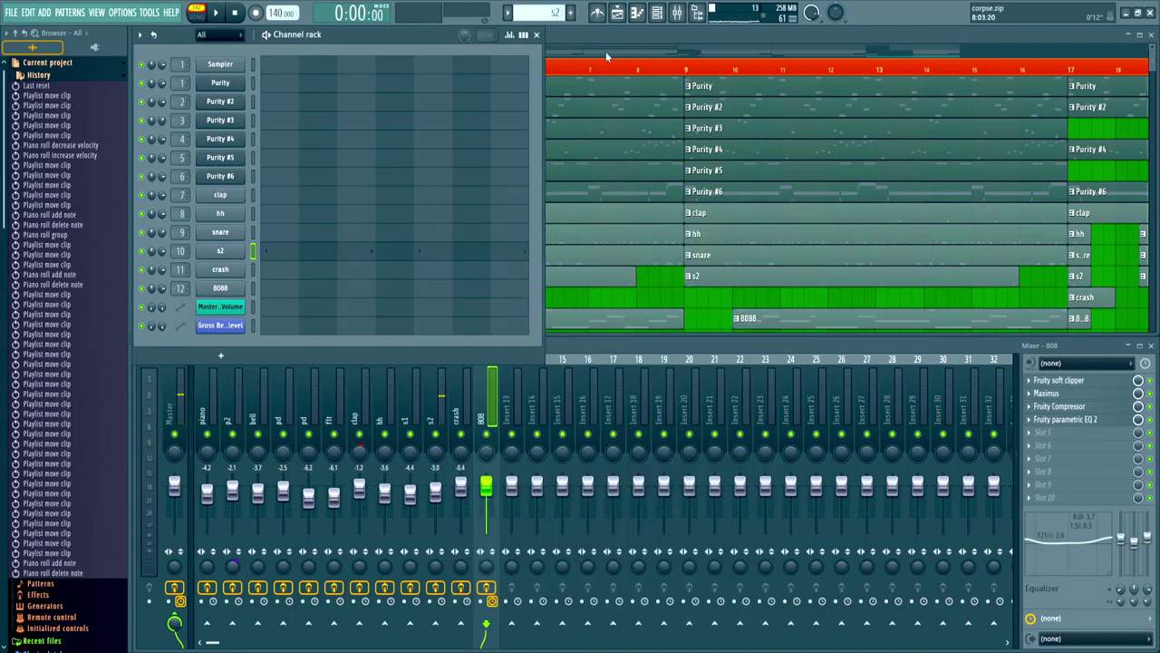
Step: Open the first 8088 #3 clip on Track 12 in the piano roll and show its bass notes from bar 1
left_click(749, 319)
double_click(585, 322)
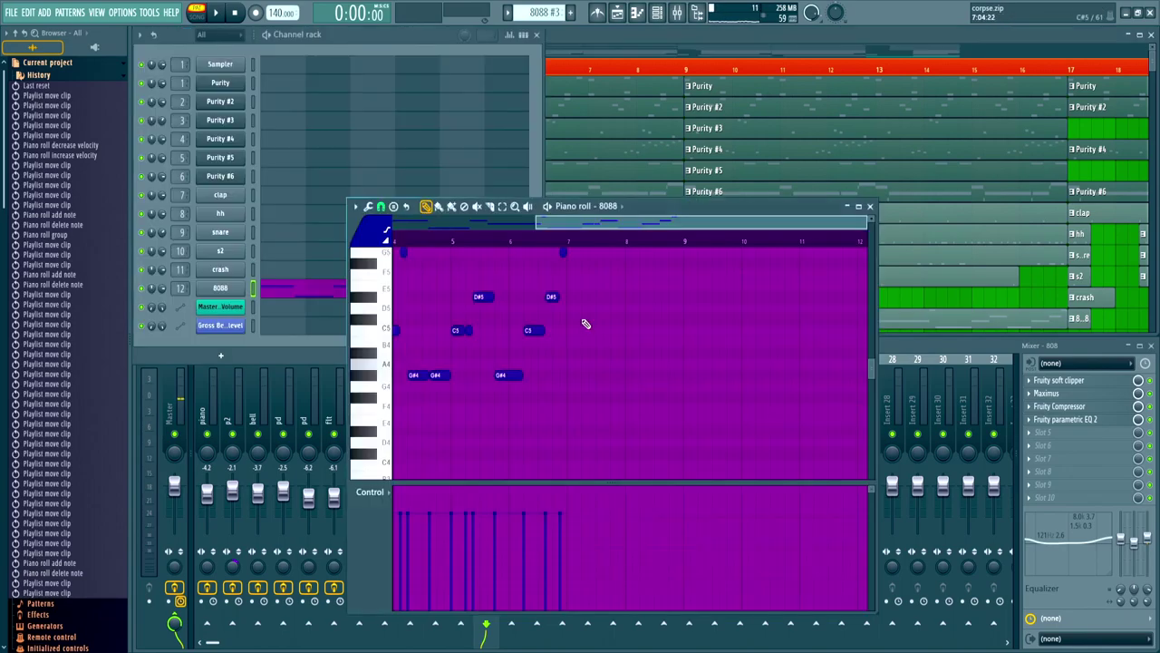
scroll(816, 217, "down", 3)
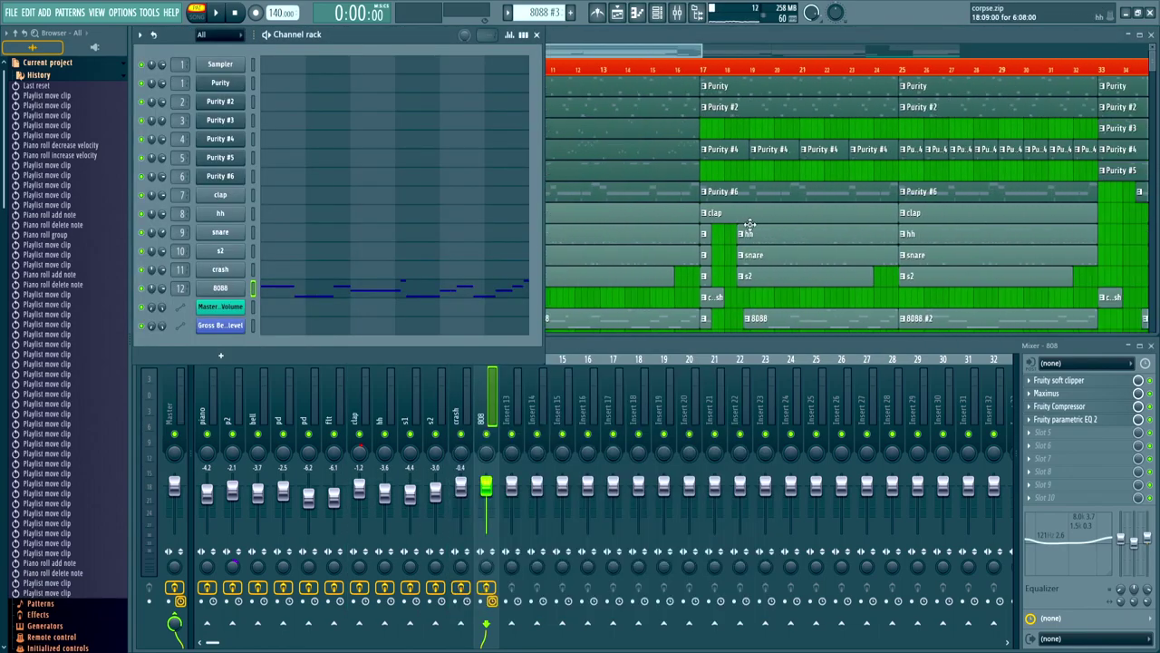
left_click_drag(656, 56, 296, 90)
scroll(457, 203, "down", 3)
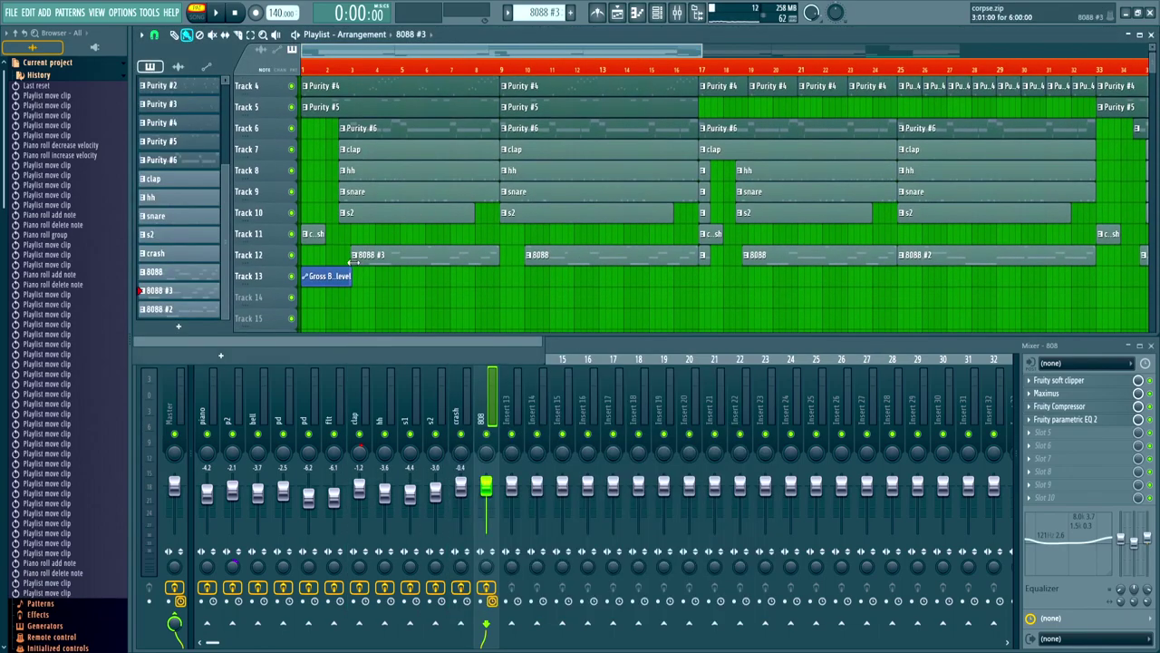
scroll(336, 269, "up", 1)
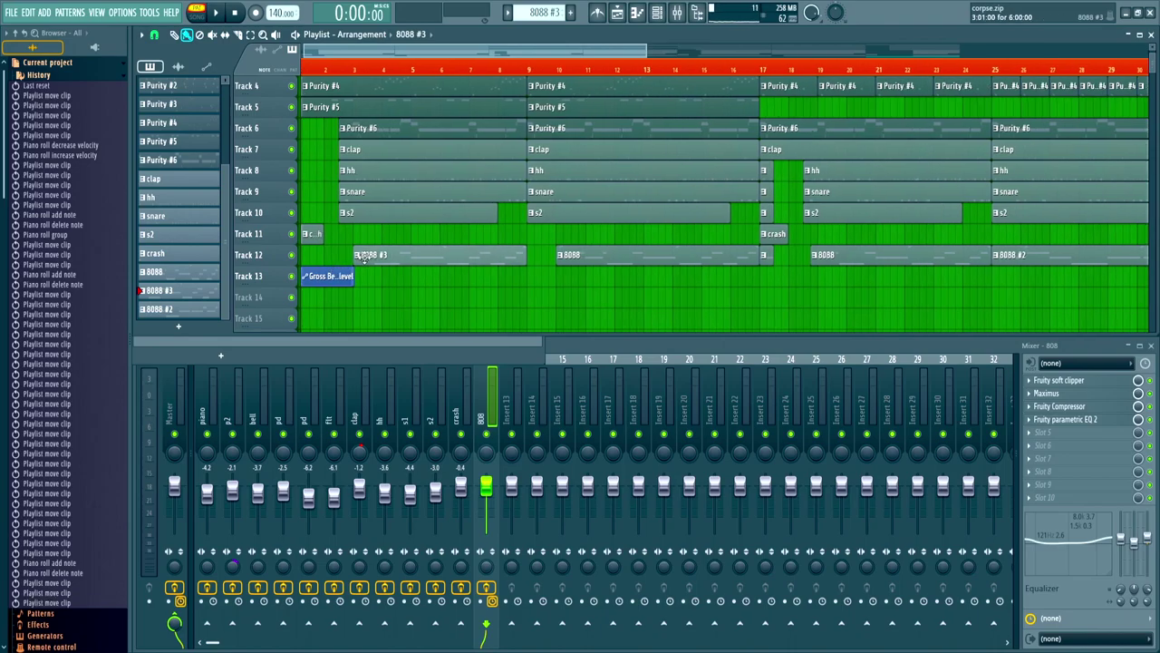
double_click(367, 258)
scroll(369, 316, "up", 4)
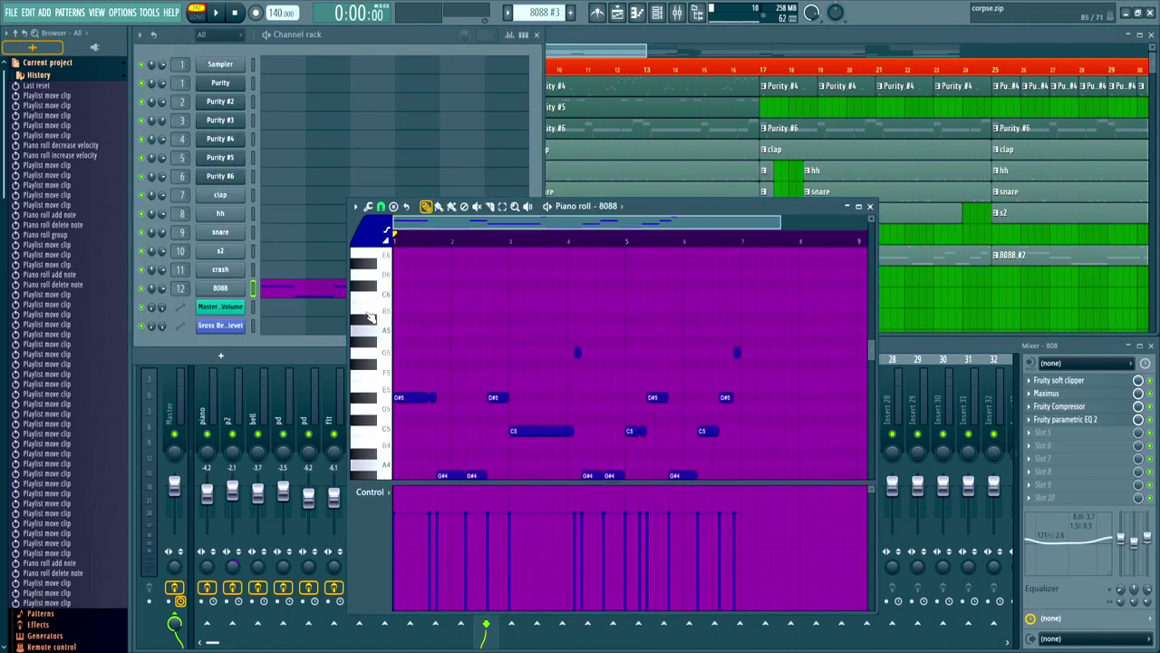
Step: Play the 8088 #3 bass pattern from bar 1 through its last notes in the piano roll and close the editor
key("space")
scroll(427, 309, "down", 3)
scroll(427, 313, "up", 1, "ctrl")
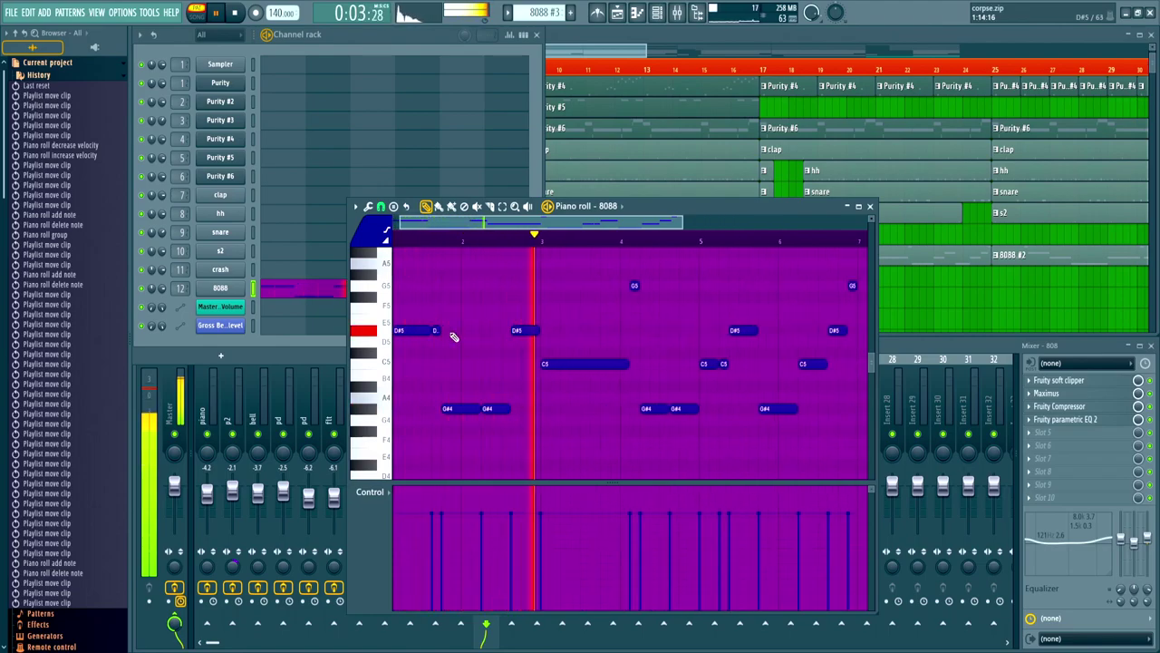
scroll(453, 336, "up", 1)
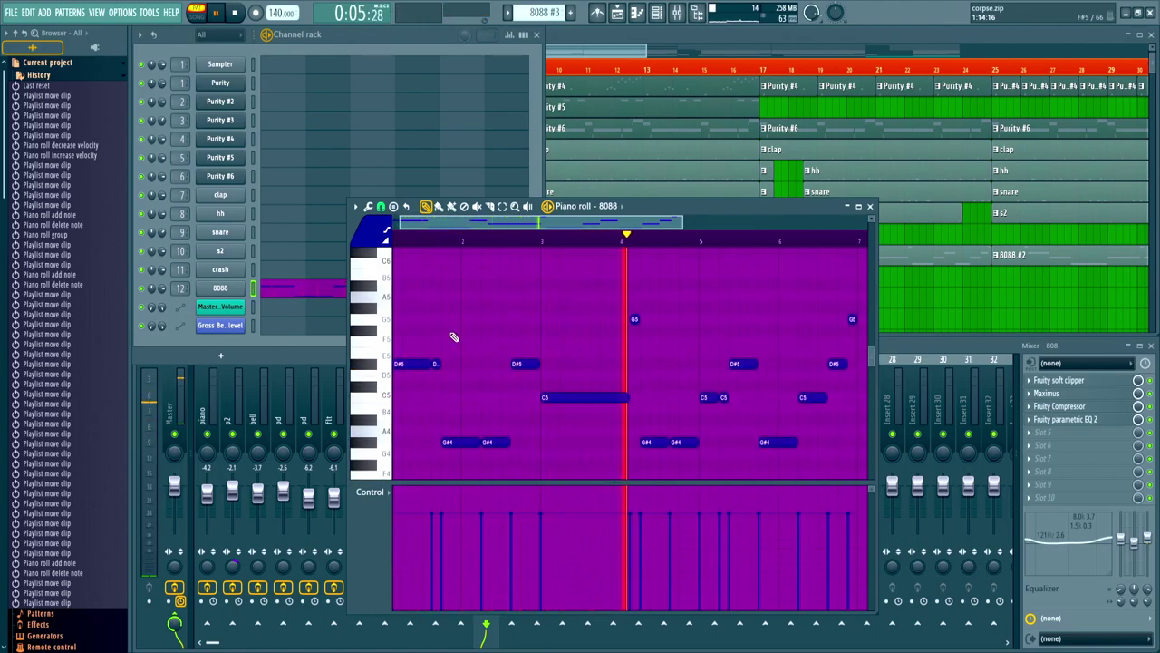
scroll(455, 336, "down", 1, "ctrl")
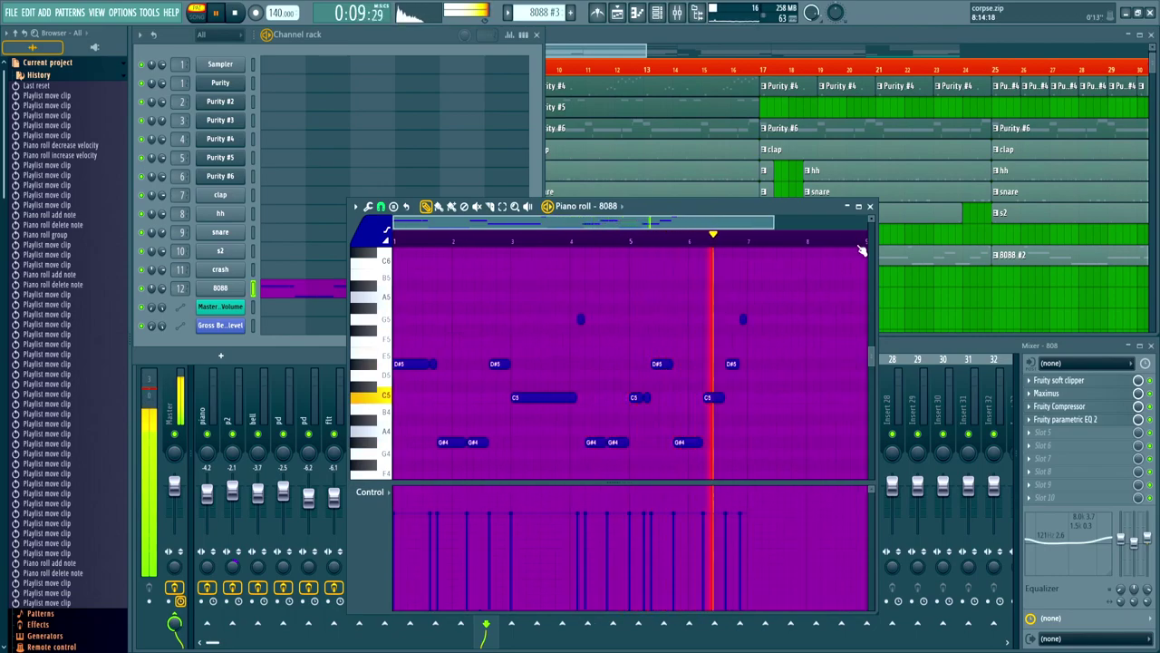
left_click(869, 207)
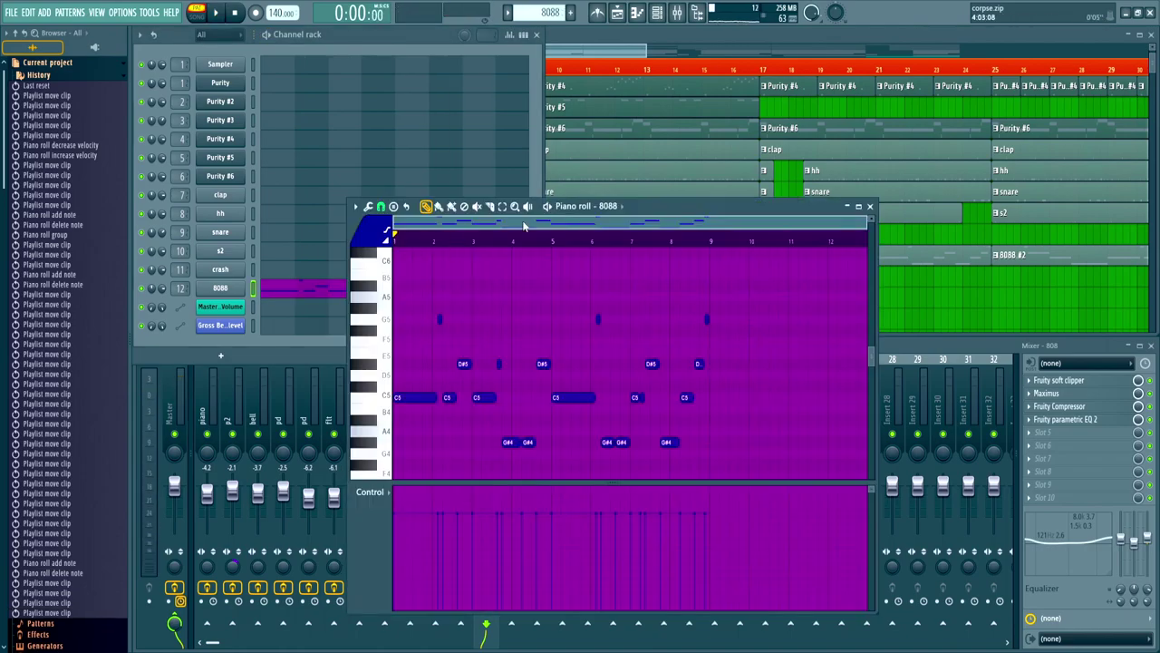
Step: Play the 8088 pattern across its full length in the piano roll, stop it and close the editor
key("space")
scroll(437, 311, "up", 1, "ctrl")
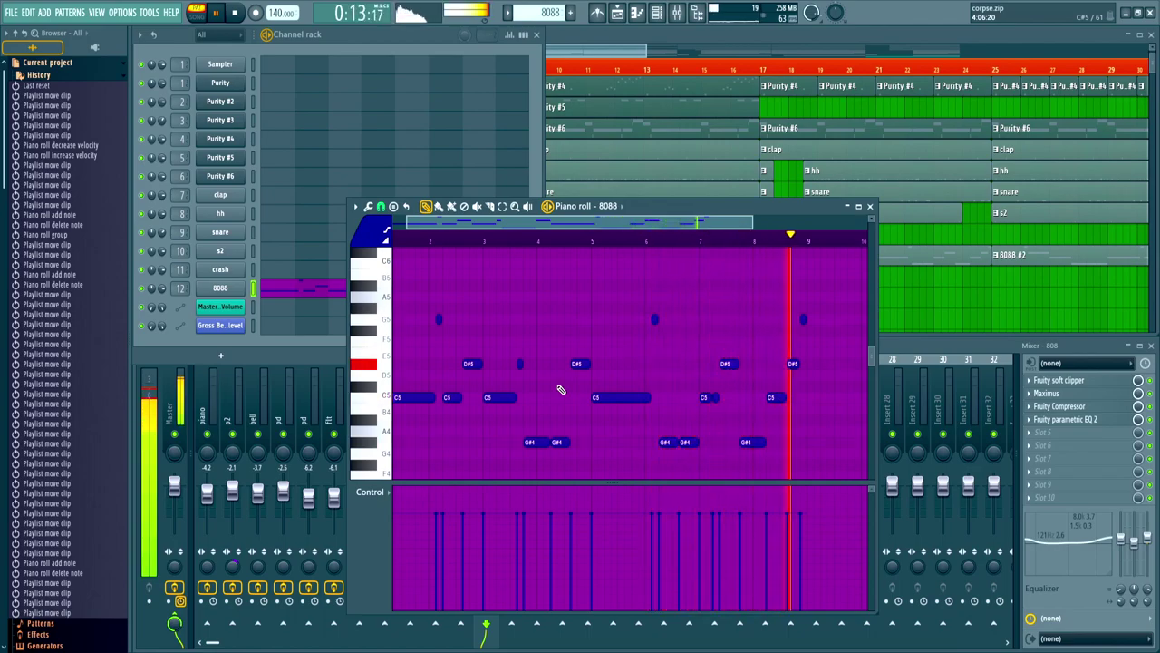
left_click(870, 206)
key("space")
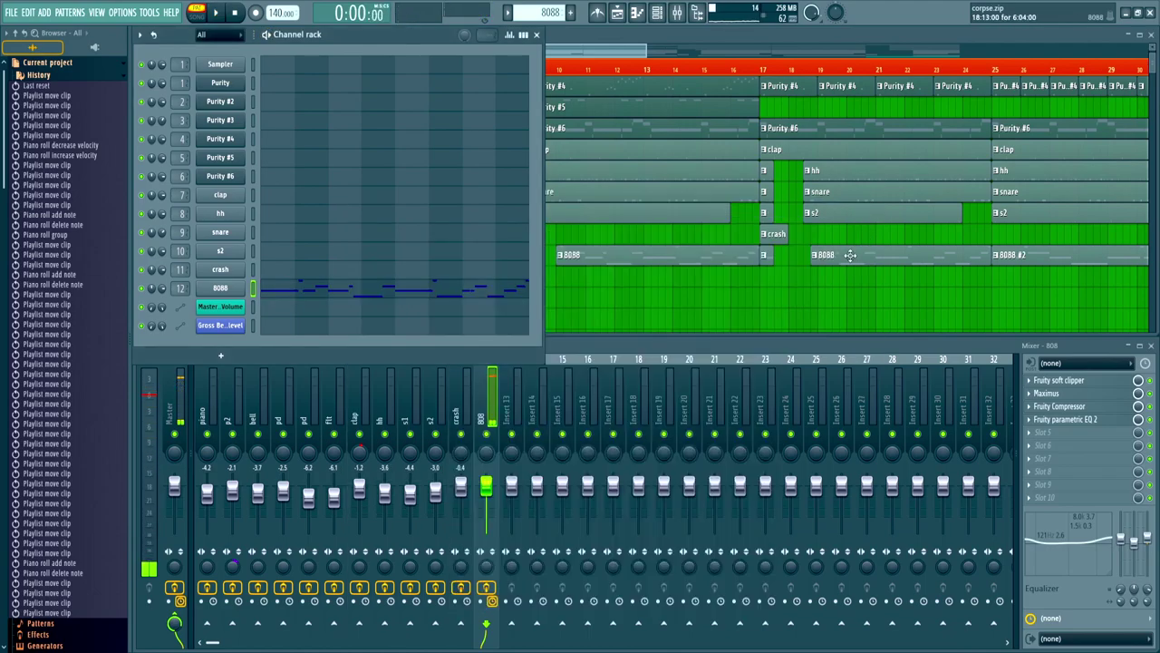
Step: Open the 8088 #2 clip at bar 25 on Track 12, play its bass notes in the piano roll, and close the editor
scroll(864, 259, "down", 3)
double_click(864, 261)
key("space")
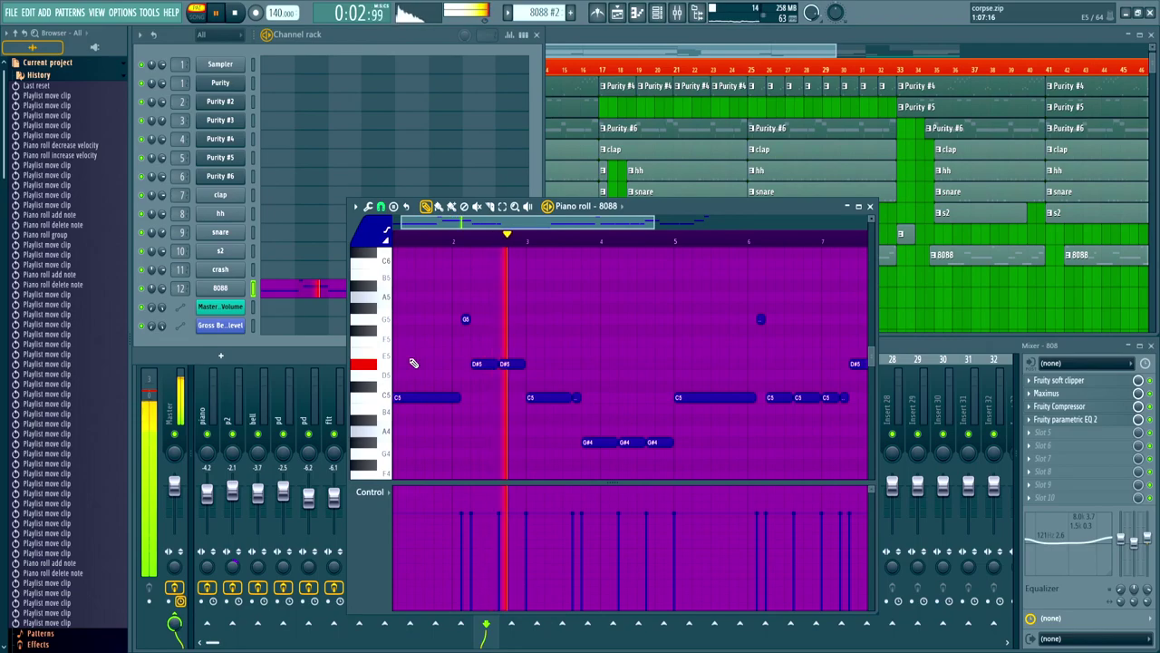
scroll(647, 423, "up", 3)
scroll(647, 422, "down", 2)
scroll(726, 417, "down", 3)
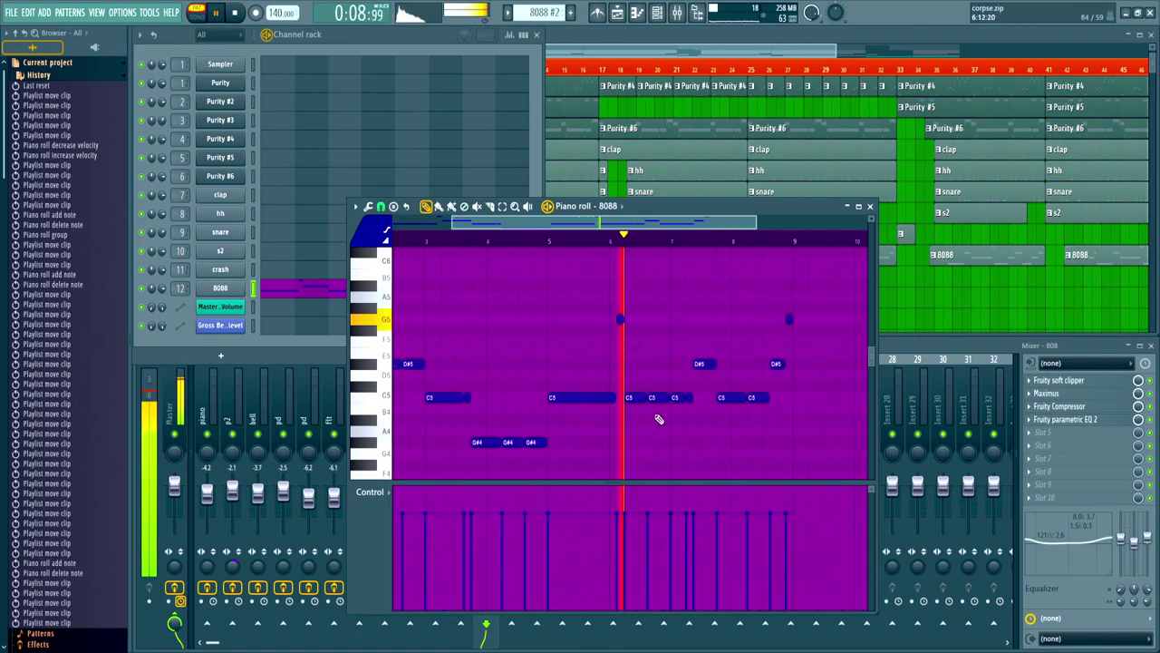
scroll(663, 421, "down", 1)
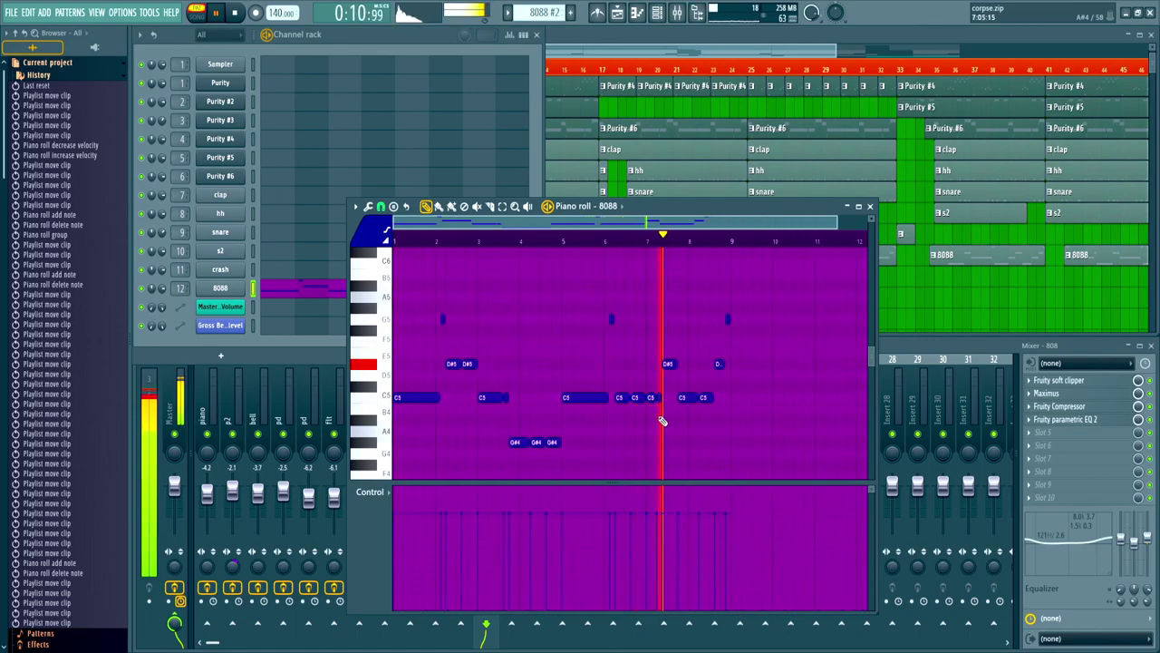
left_click(871, 207)
Step: Bring the playlist to the front and pick the Gross Beat - Mix level automation clip at the start of Track 13
scroll(863, 209, "down", 2)
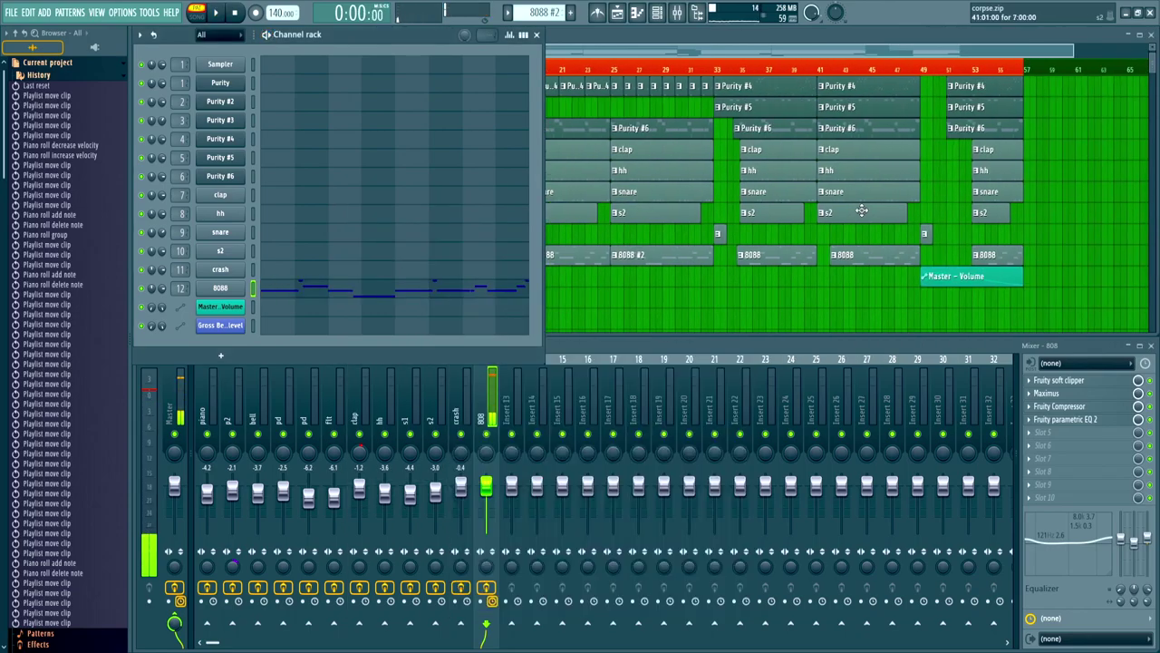
scroll(862, 211, "down", 1)
left_click(624, 61)
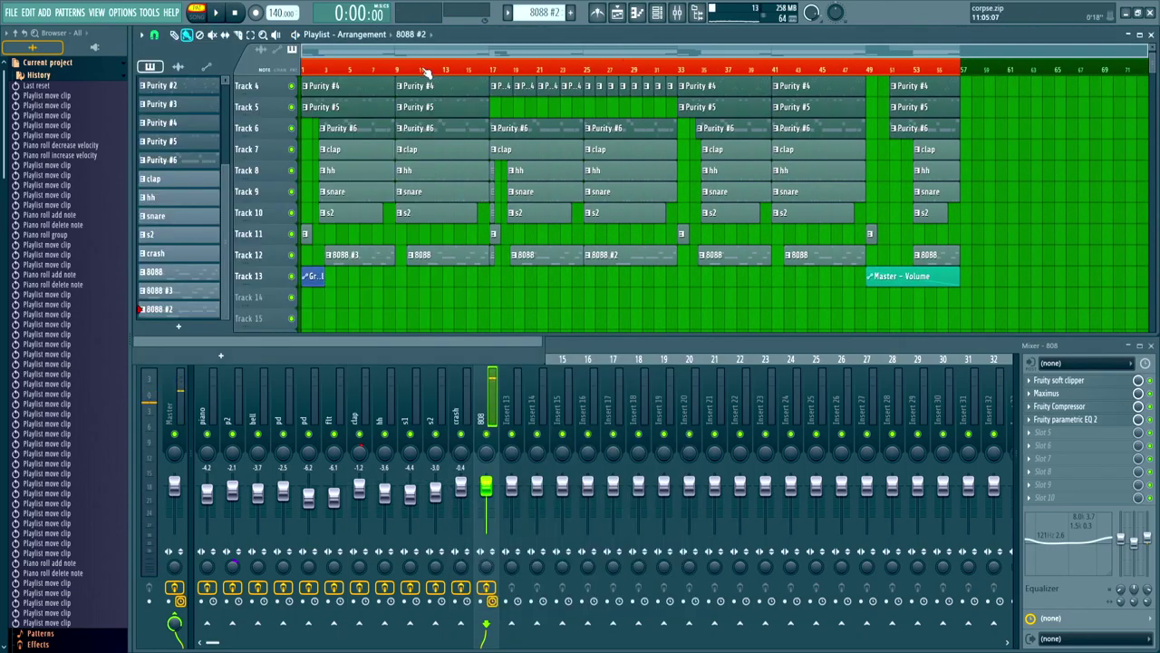
scroll(274, 276, "up", 5)
left_click(319, 276)
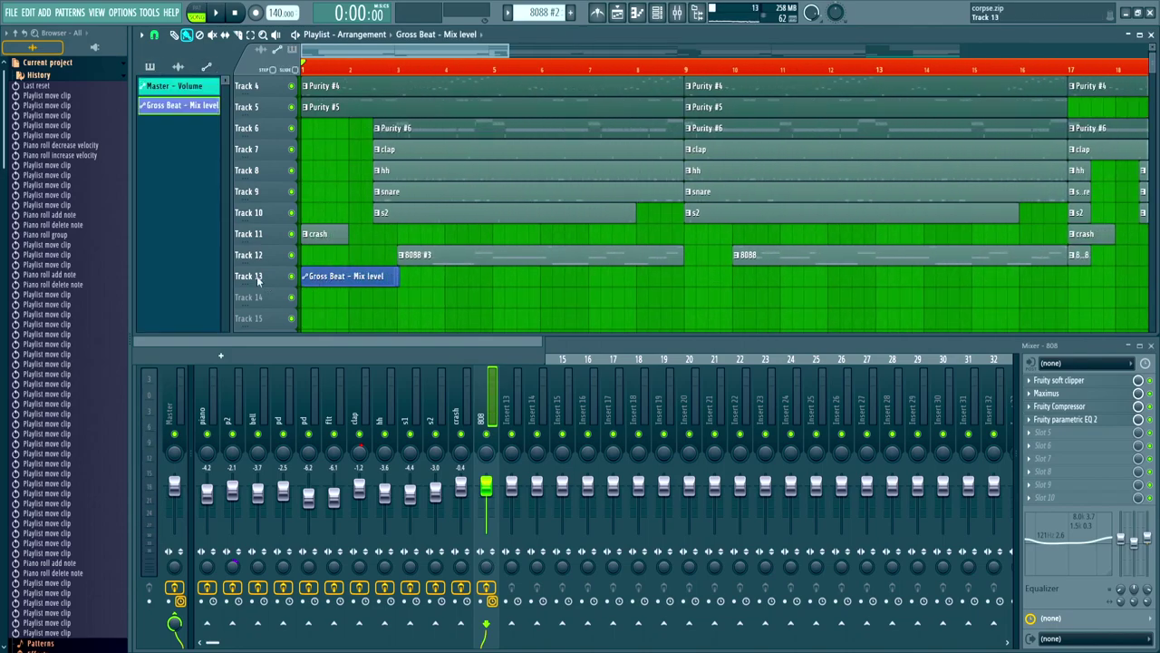
Step: Open Gross Beat on the Master mixer track, show its Mute volume preset, and close the plugin
left_click(179, 395)
left_click(1062, 448)
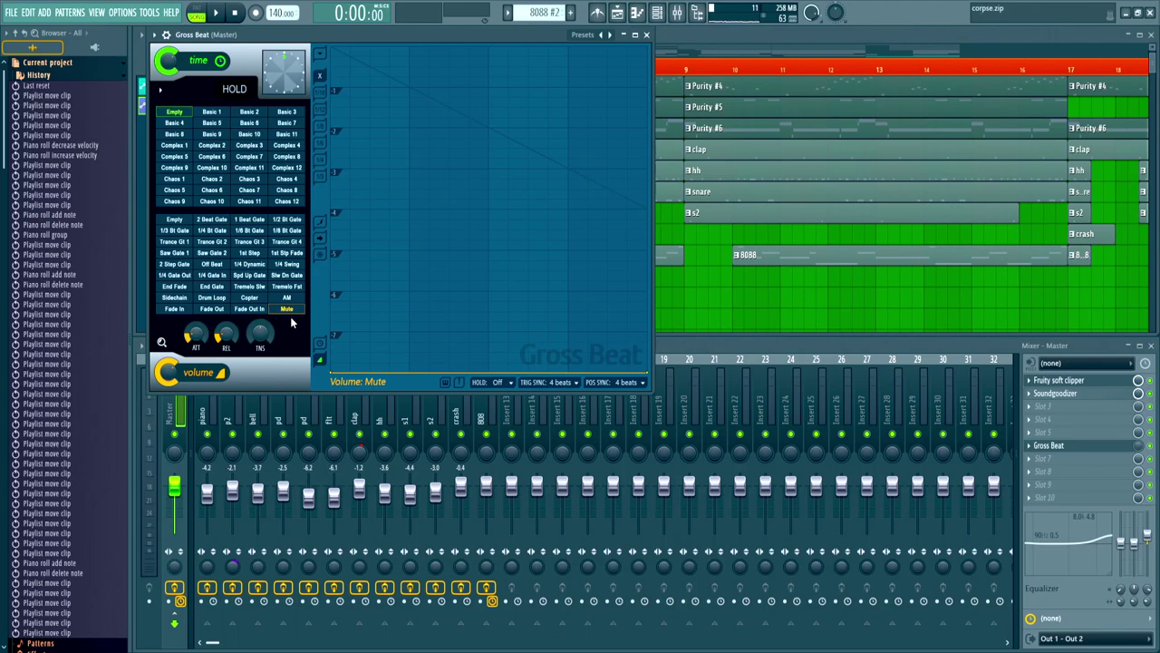
left_click(647, 34)
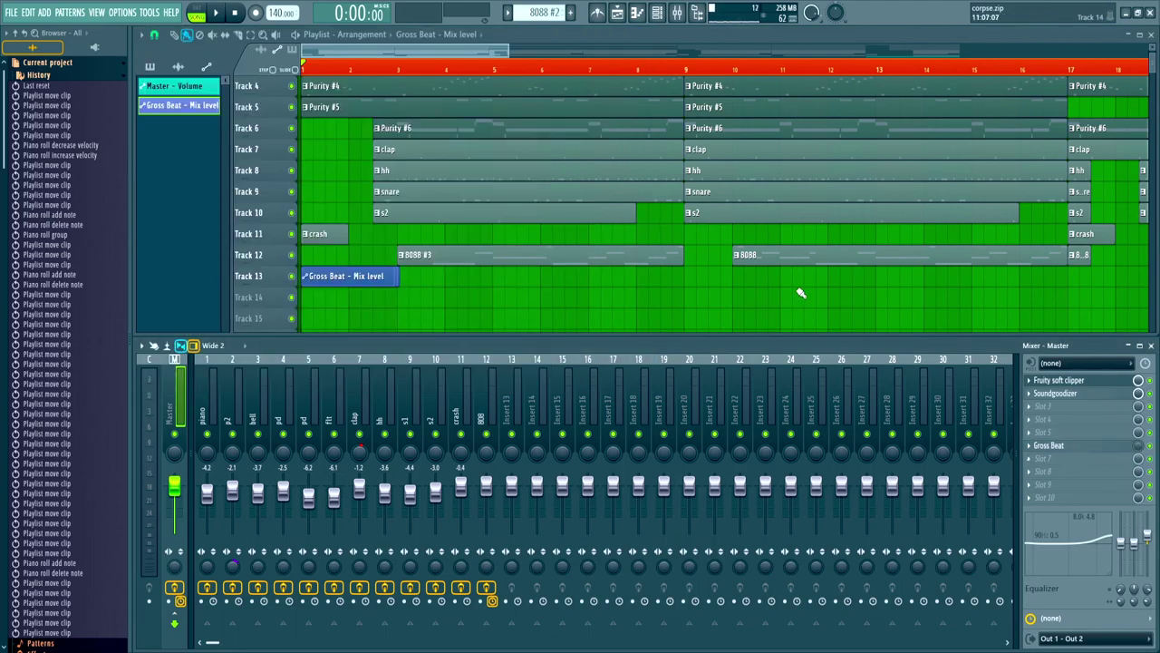
Step: Select the Gross Beat - Mix level clip on Track 13 and play the arrangement in song mode from bar 1 past its mute
scroll(271, 319, "up", 4)
left_click_drag(475, 319, 343, 285)
scroll(357, 218, "up", 2)
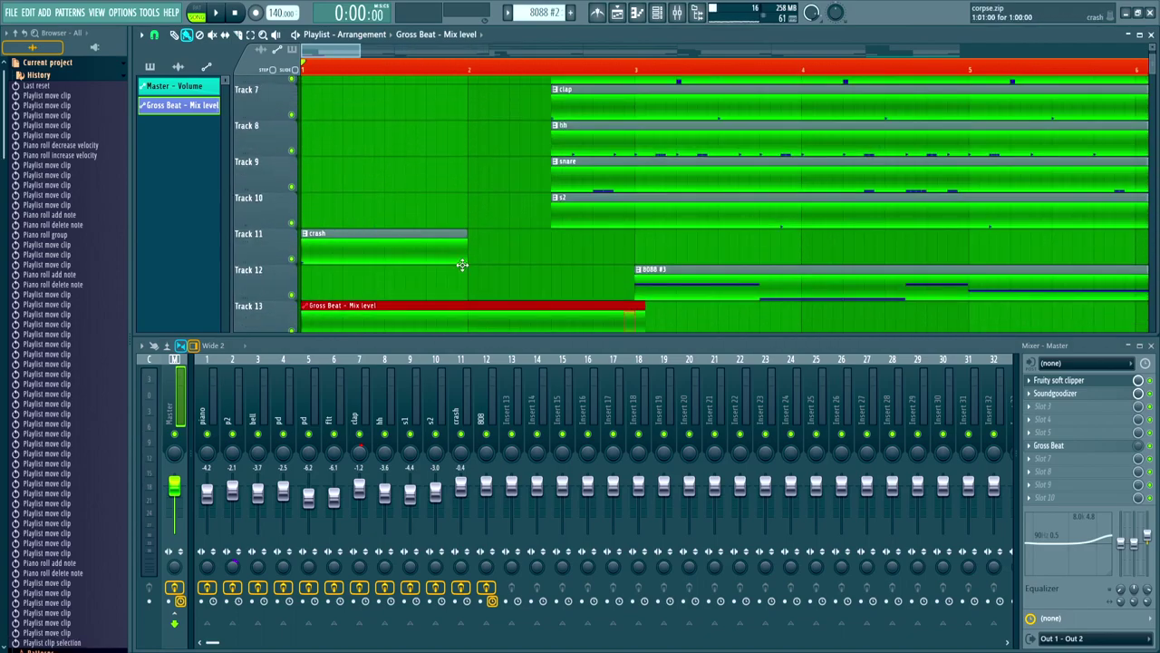
scroll(440, 71, "down", 2)
key("space")
scroll(345, 221, "down", 3)
scroll(504, 246, "up", 3)
left_click_drag(667, 247, 560, 209)
scroll(553, 237, "down", 6)
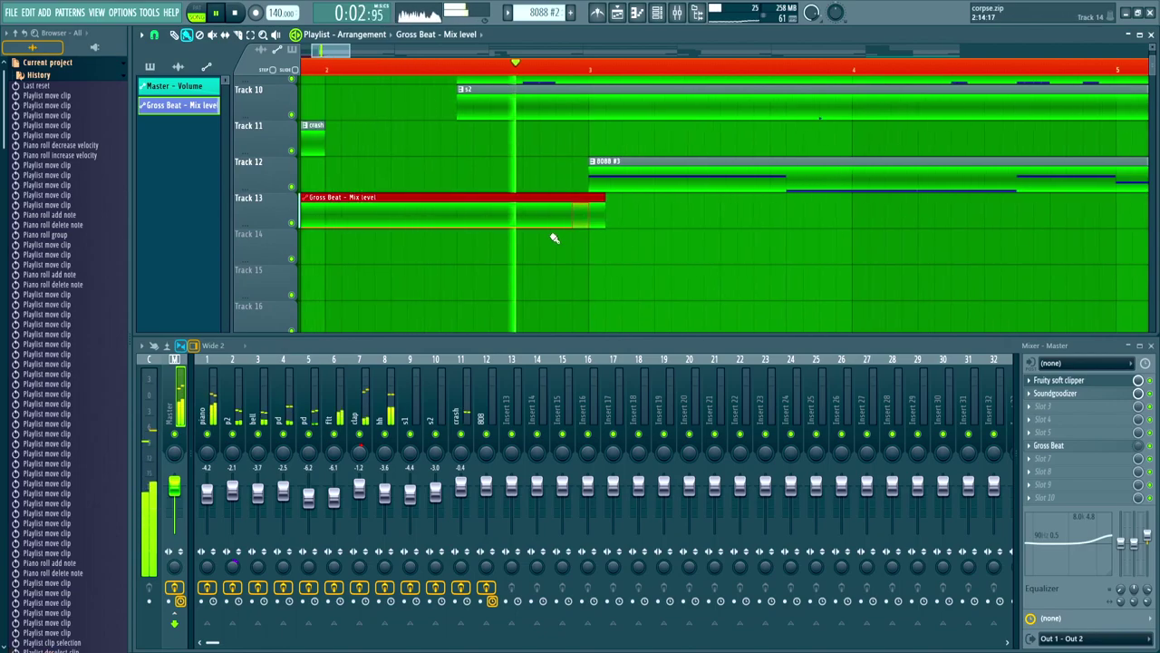
Step: Review the full arrangement from Track 1 to Track 13 while the song keeps playing
scroll(544, 232, "up", 5)
scroll(544, 232, "down", 4)
scroll(485, 200, "up", 3)
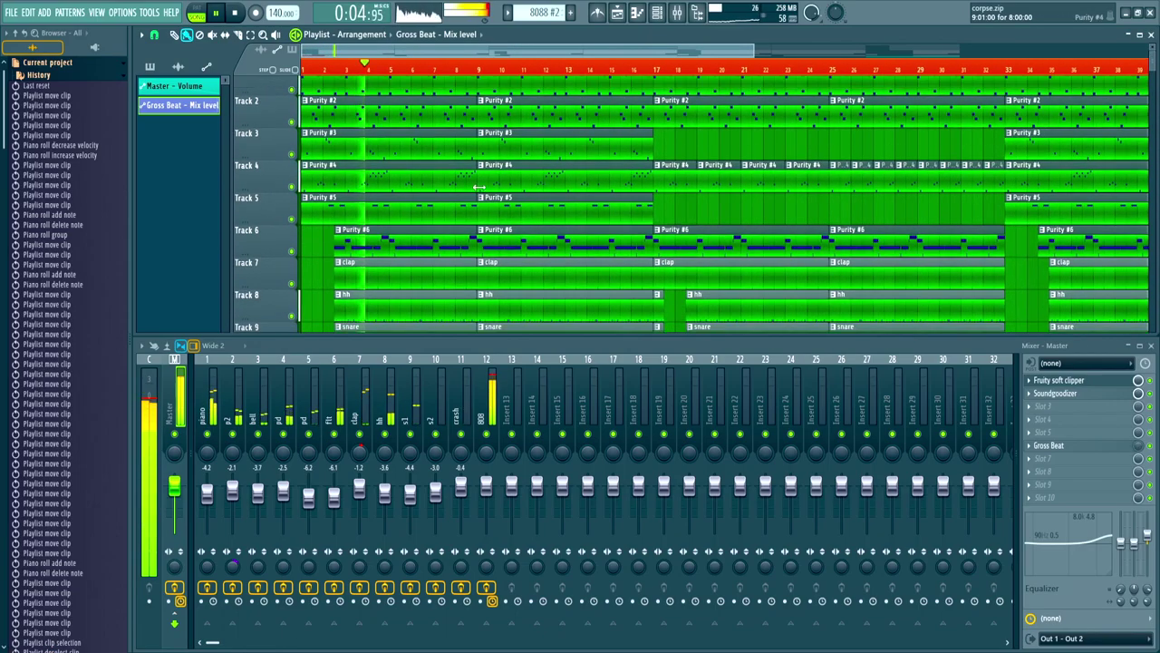
scroll(428, 142, "up", 1)
scroll(428, 142, "down", 3)
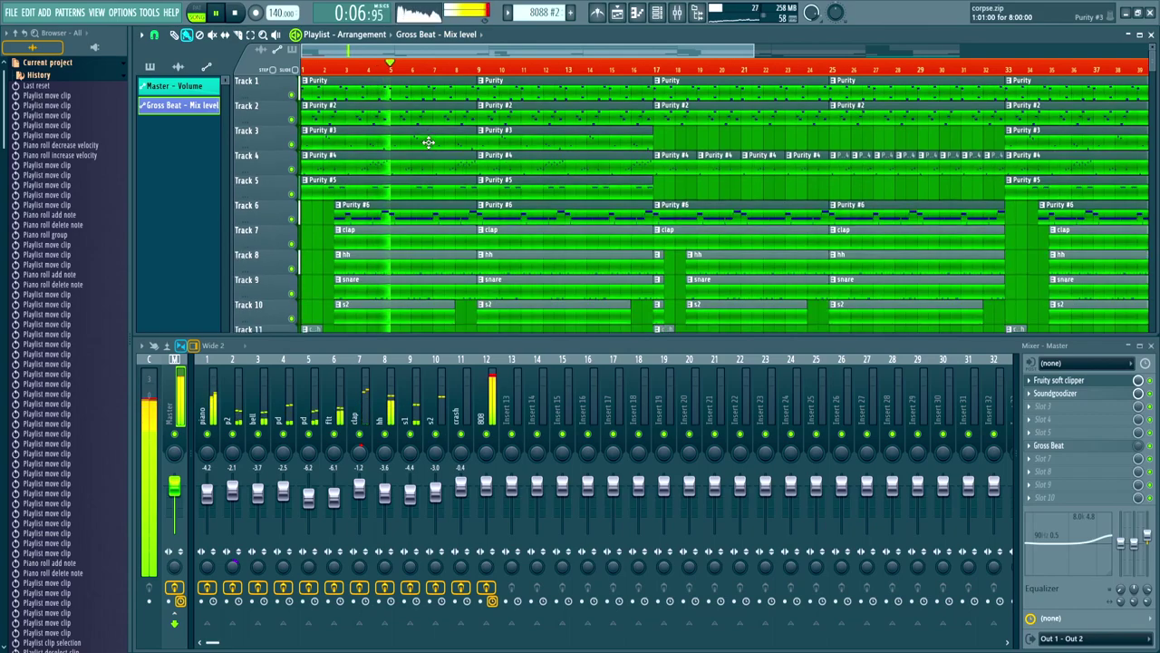
scroll(428, 143, "down", 2)
scroll(428, 143, "down", 3)
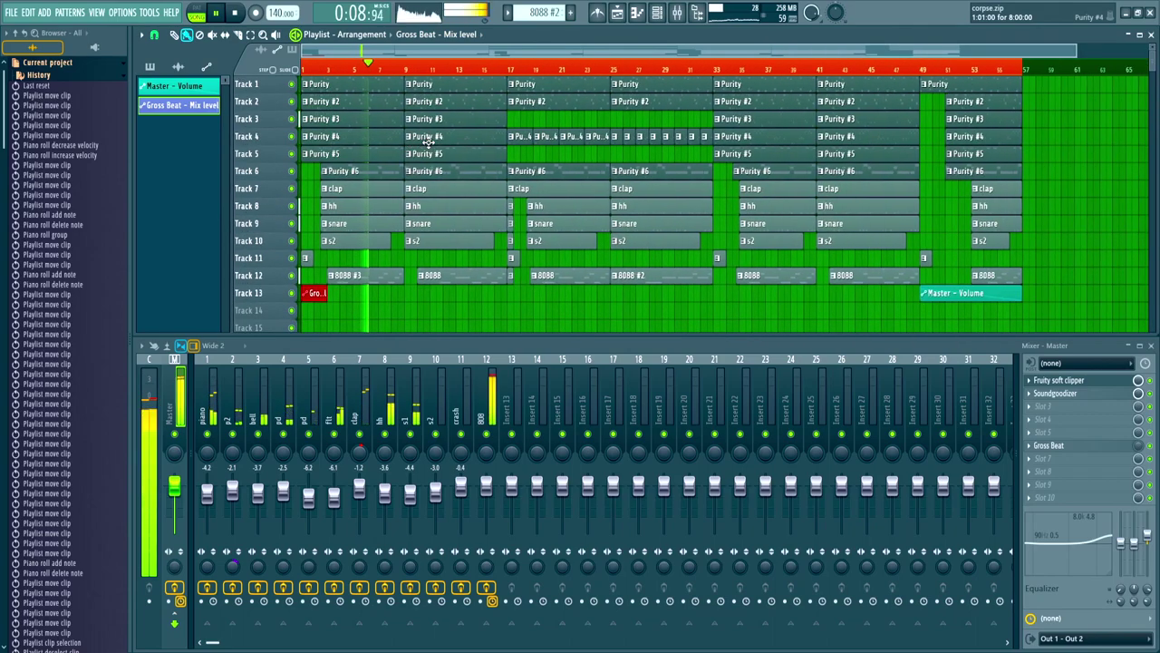